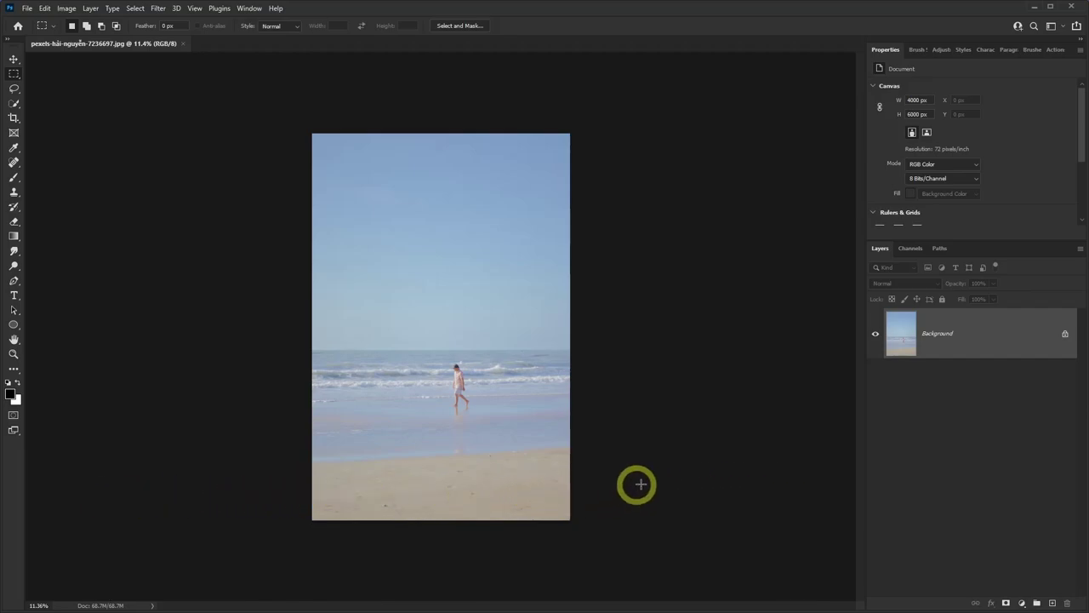
Duplicate the Background layer as 'Background copy'.
{"action": "left_click_drag", "start_coordinate": [979, 334], "coordinate": [1053, 605]}
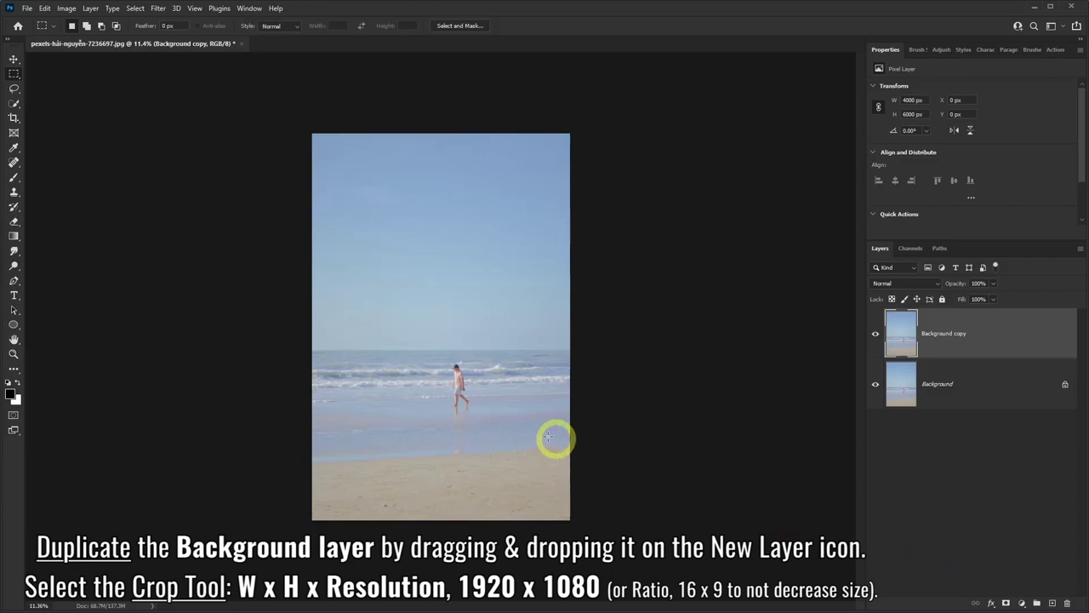
Crop to 1920 × 1080, stretching the crop box past both photo edges, and commit.
{"action": "left_click", "coordinate": [14, 119]}
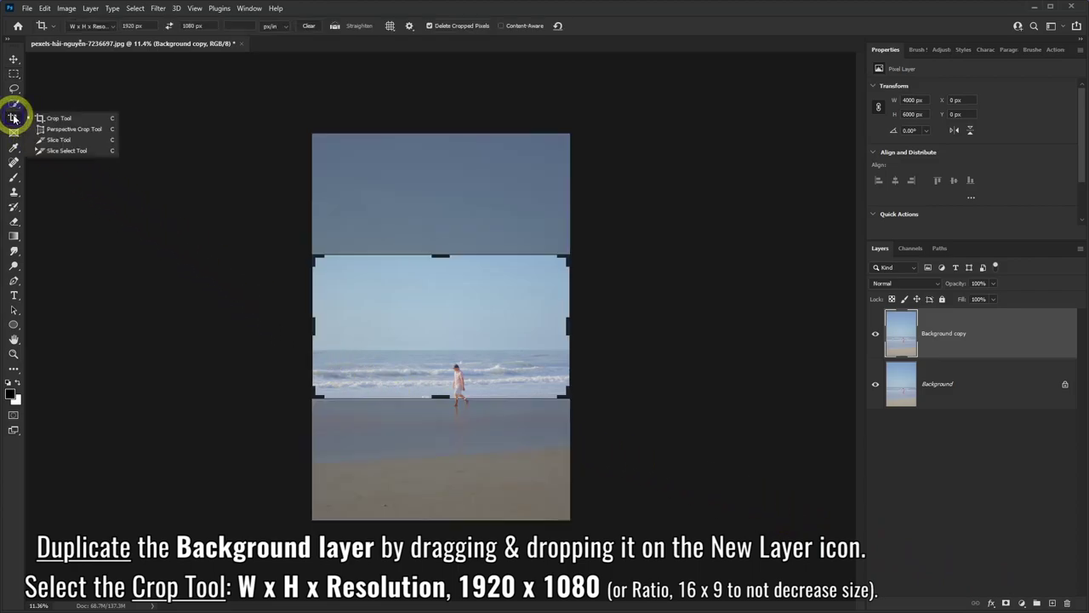
{"action": "left_click", "coordinate": [64, 122]}
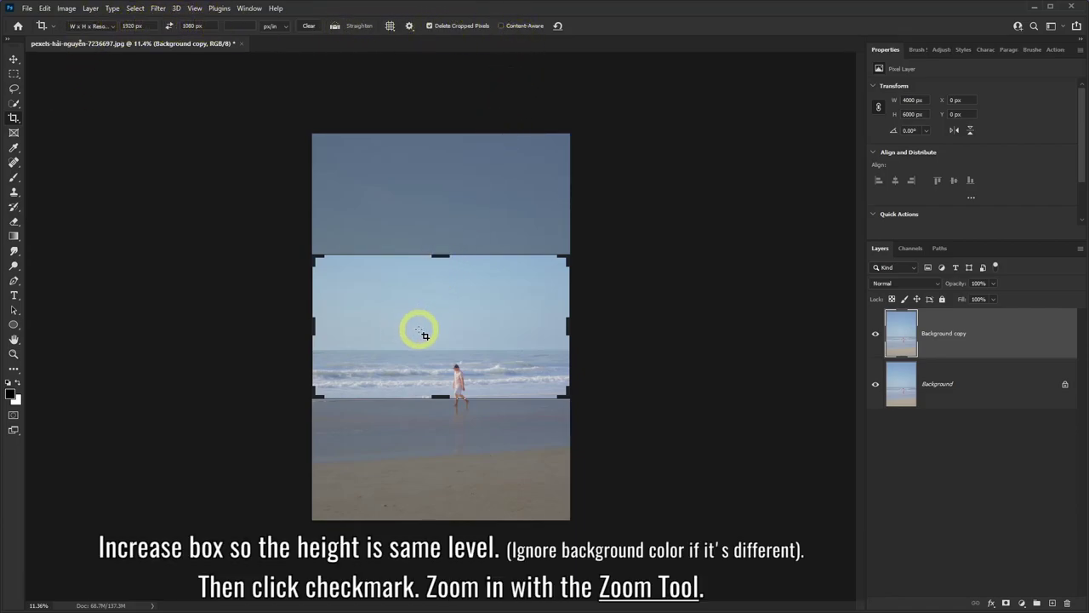
{"action": "left_click", "coordinate": [419, 332]}
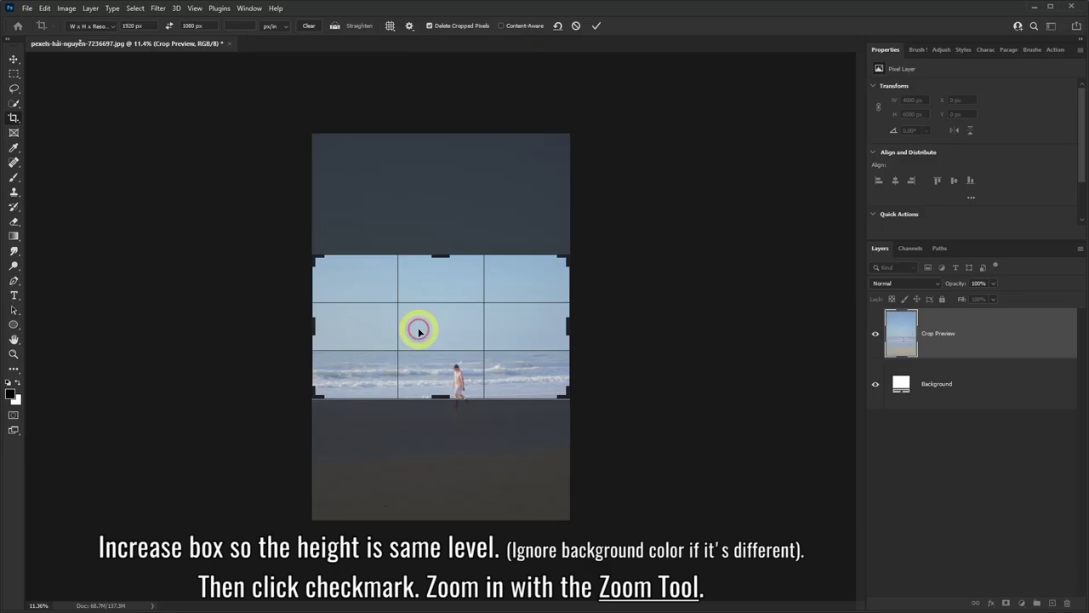
{"action": "left_click_drag", "start_coordinate": [316, 257], "coordinate": [206, 196]}
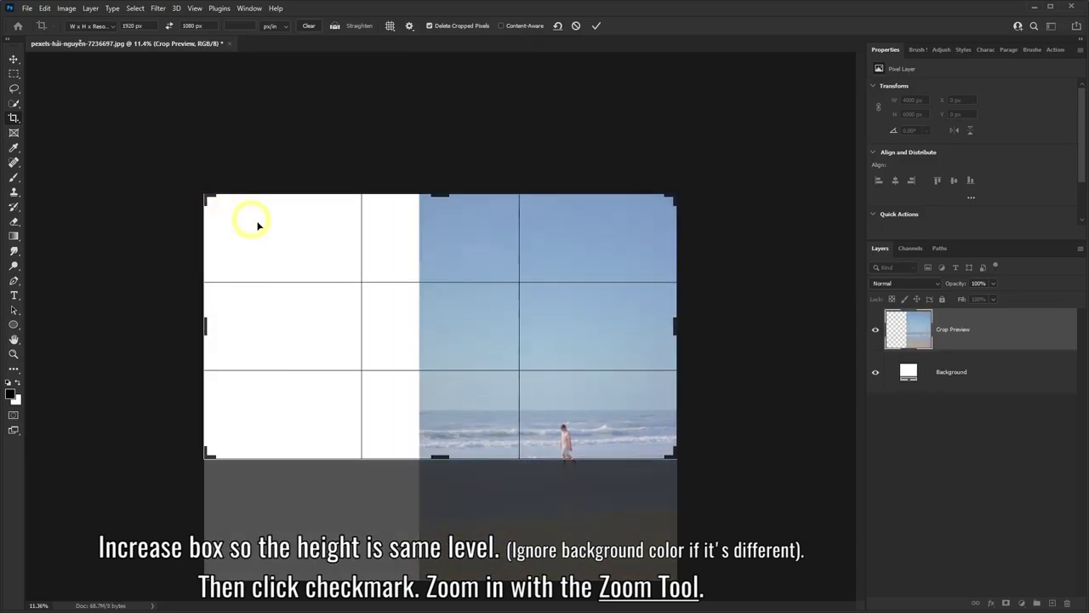
{"action": "left_click_drag", "start_coordinate": [675, 456], "coordinate": [771, 537]}
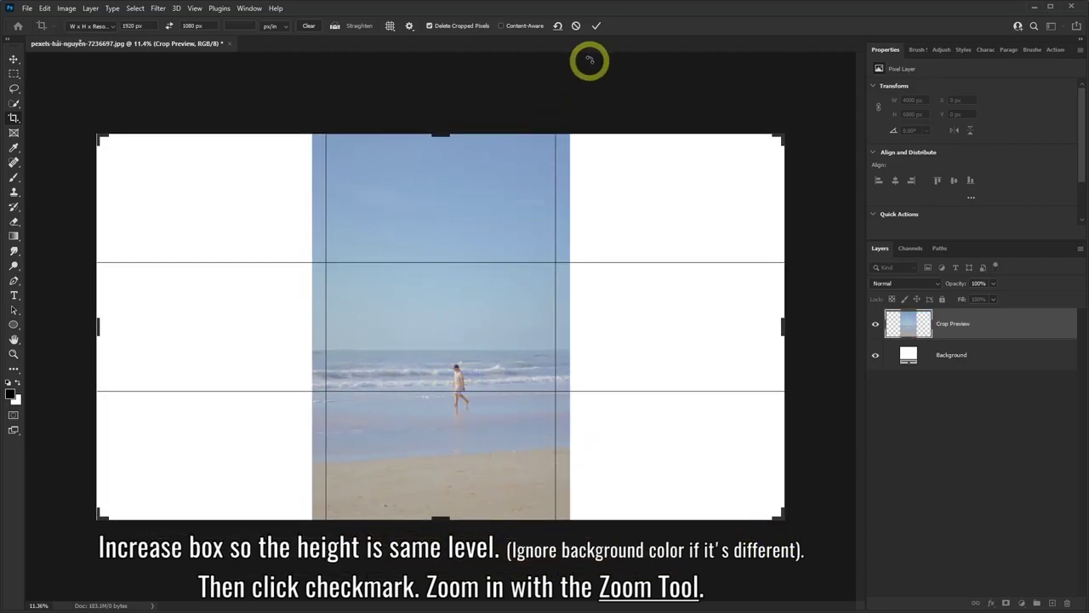
{"action": "left_click", "coordinate": [597, 25]}
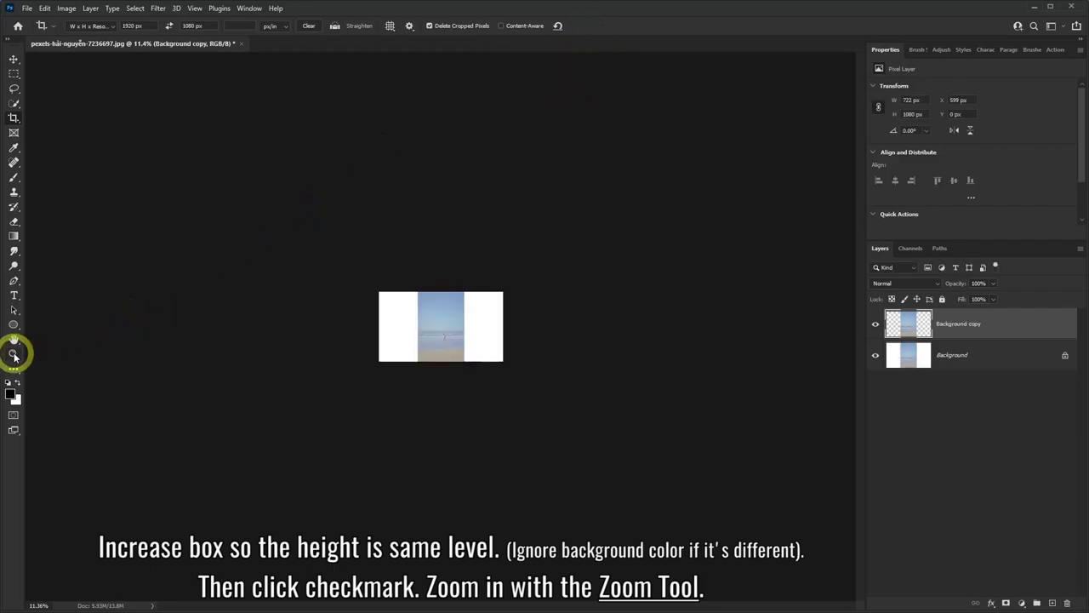
Zoom to 66.7% and marquee-select the left white strip overlapping the photo.
{"action": "left_click", "coordinate": [14, 353]}
{"action": "left_click", "coordinate": [438, 335]}
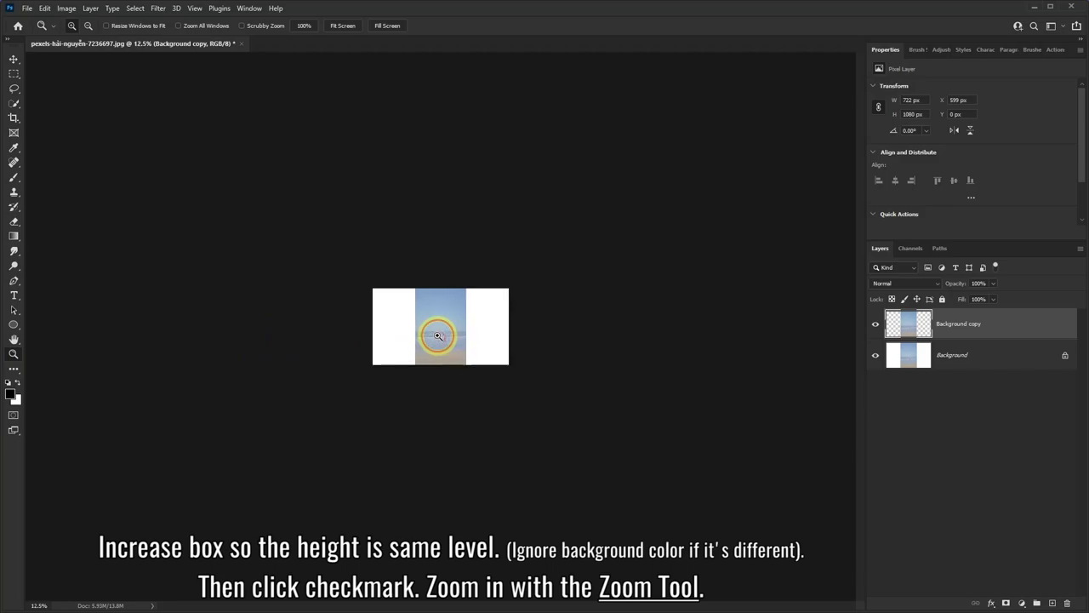
{"action": "left_click", "coordinate": [438, 335]}
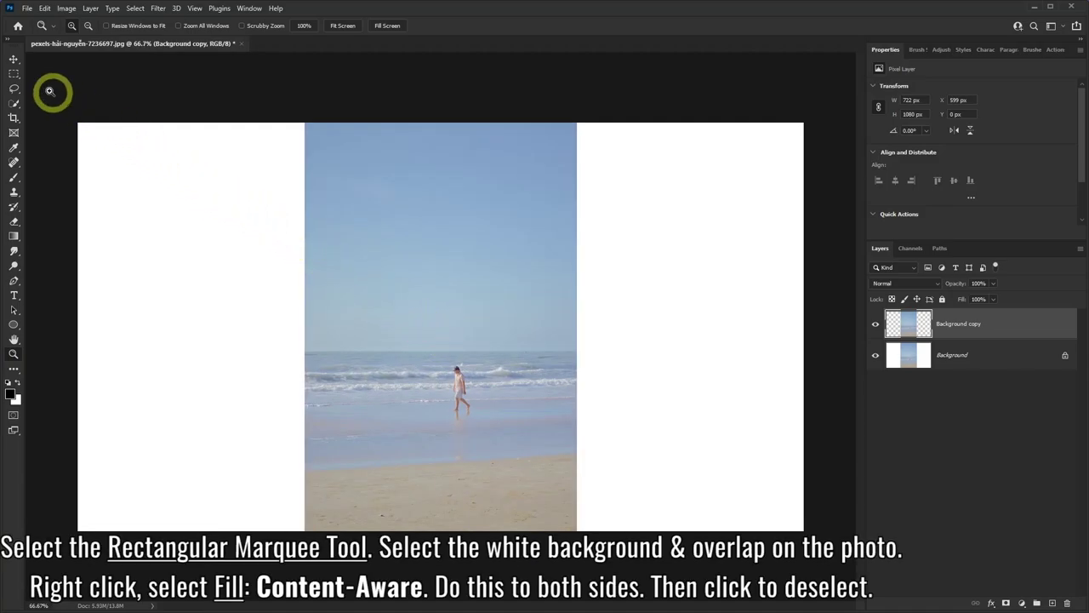
{"action": "left_click", "coordinate": [14, 74]}
{"action": "left_click", "coordinate": [52, 77]}
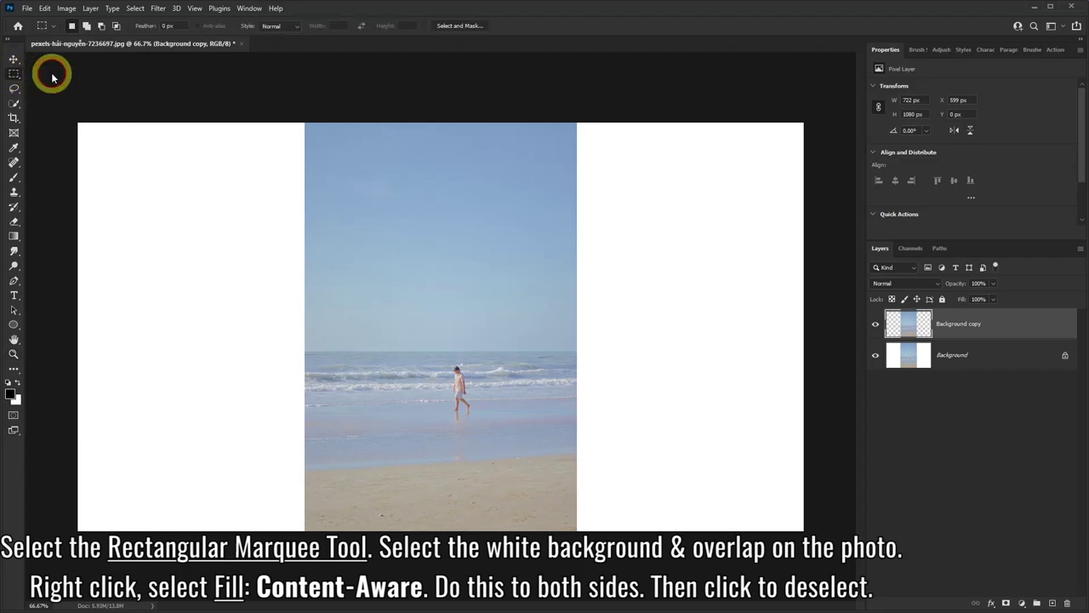
{"action": "left_click_drag", "start_coordinate": [78, 123], "coordinate": [307, 530]}
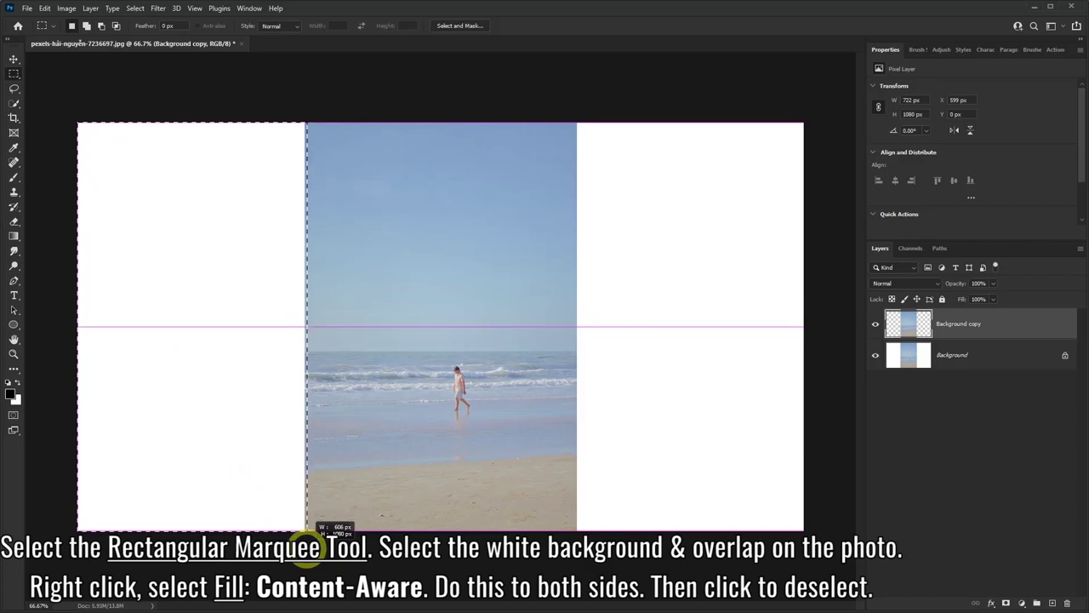
Content-Aware fill the selected left strip.
{"action": "right_click", "coordinate": [313, 273]}
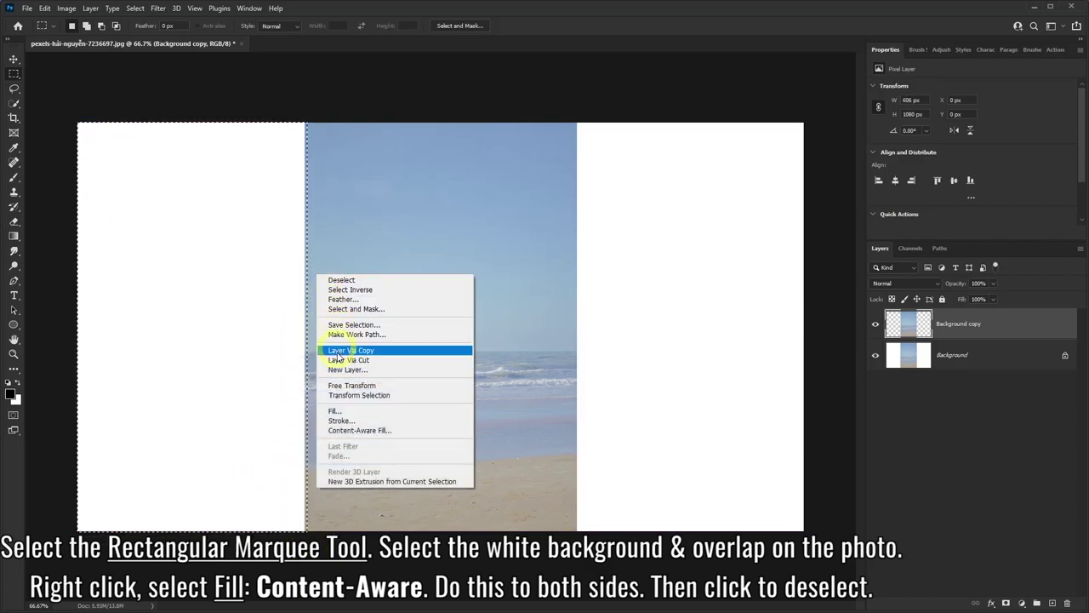
{"action": "left_click", "coordinate": [335, 410]}
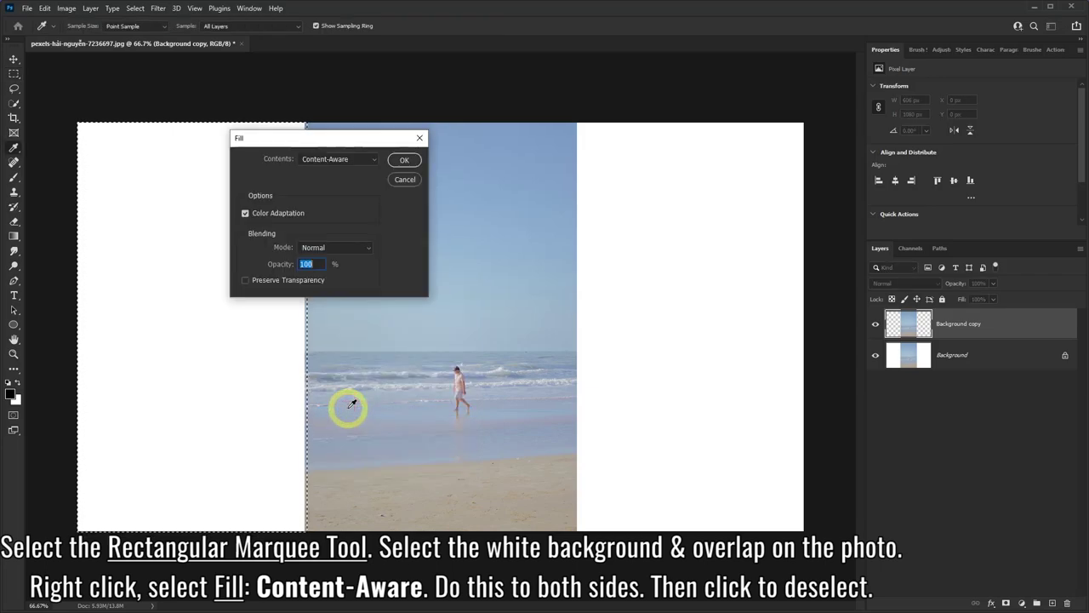
{"action": "left_click", "coordinate": [403, 161]}
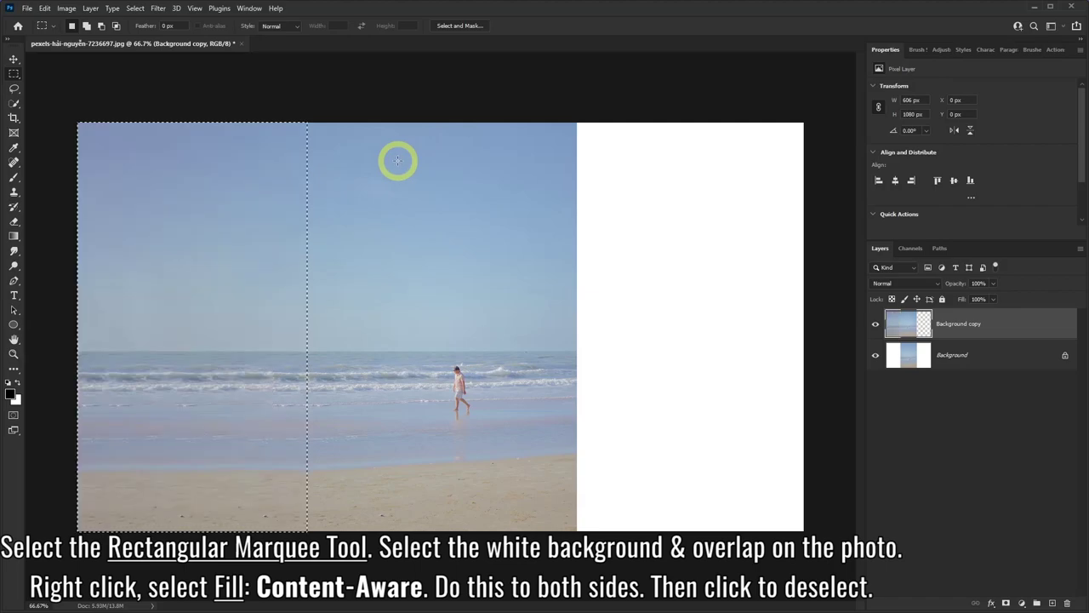
Marquee-select the right white strip and Content-Aware fill it.
{"action": "left_click", "coordinate": [826, 130]}
{"action": "left_click_drag", "start_coordinate": [825, 130], "coordinate": [575, 529]}
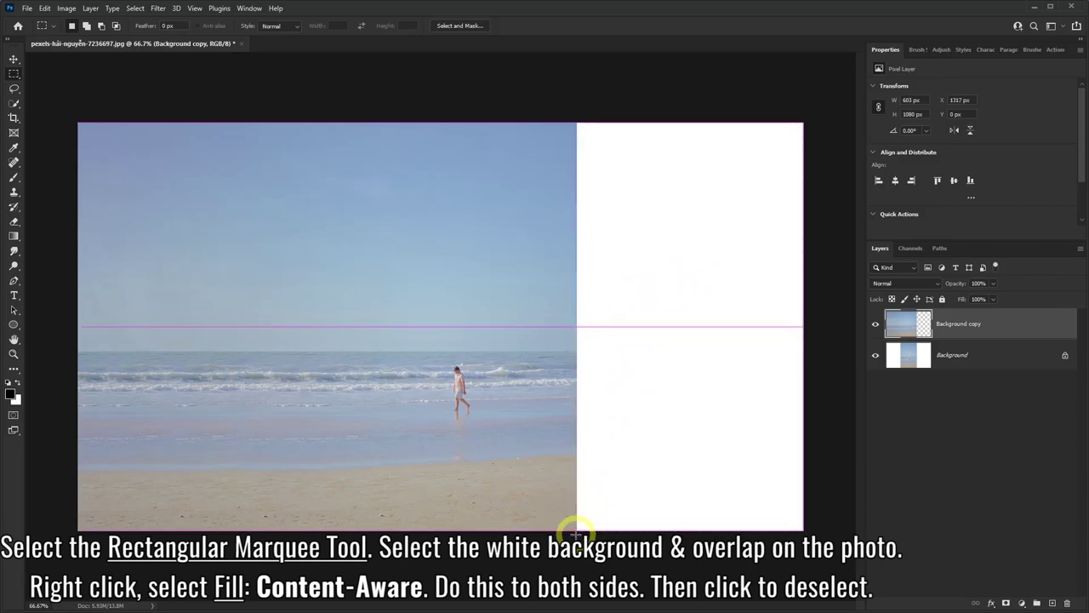
{"action": "right_click", "coordinate": [488, 287]}
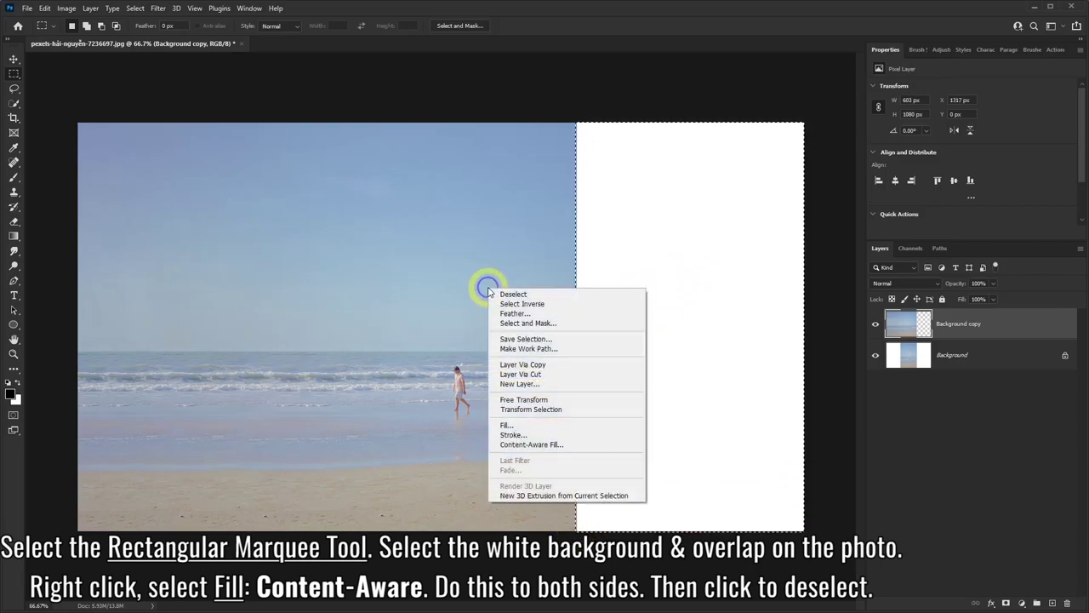
{"action": "left_click", "coordinate": [508, 425]}
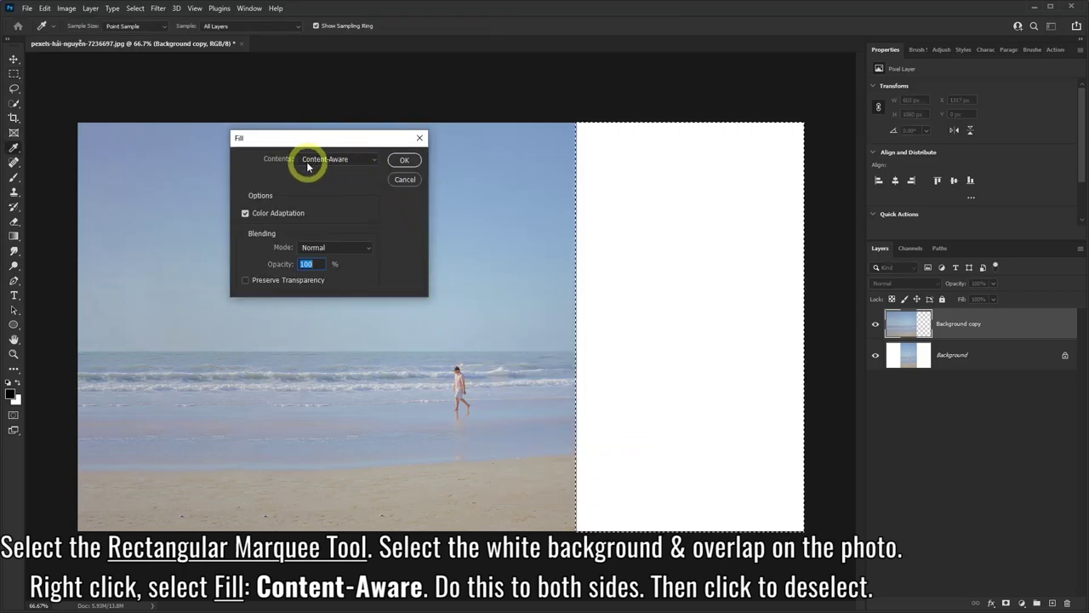
{"action": "left_click", "coordinate": [404, 162]}
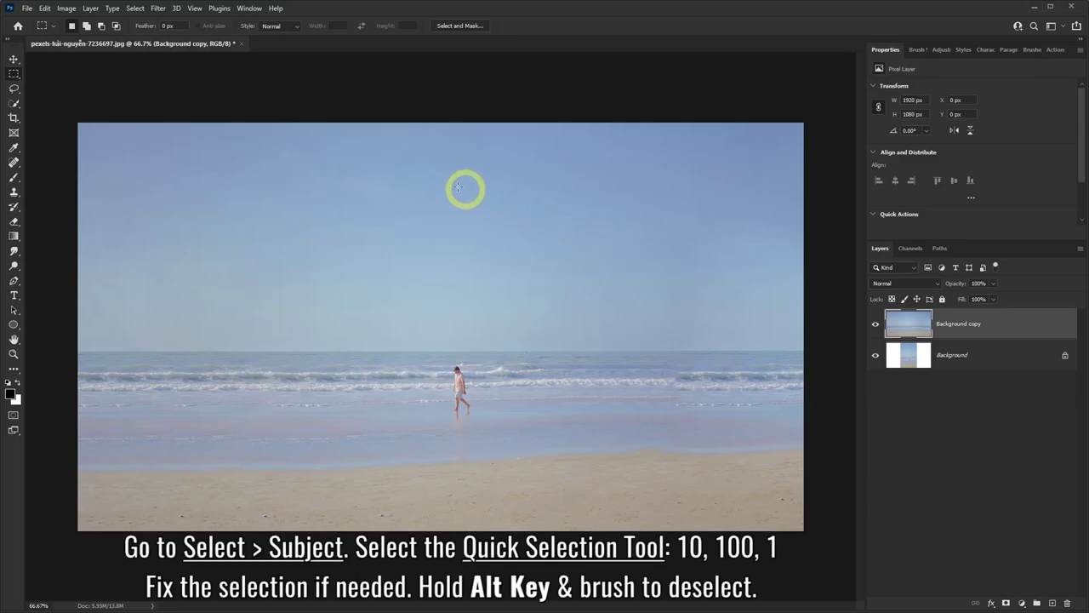
Select the walker with Select > Subject and set up the Quick Selection Tool.
{"action": "left_click", "coordinate": [136, 10]}
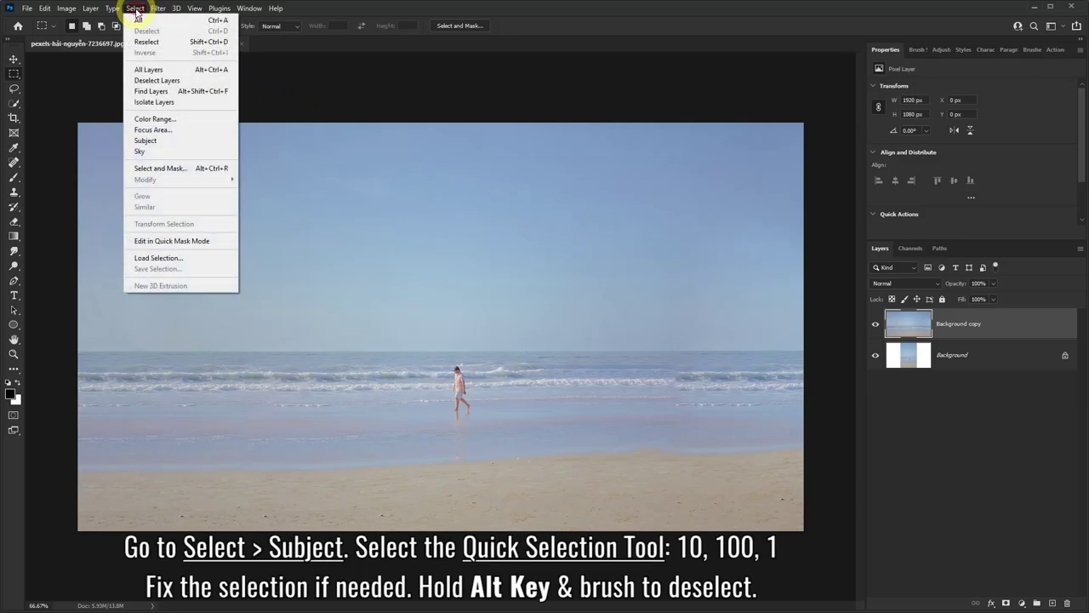
{"action": "left_click", "coordinate": [145, 141]}
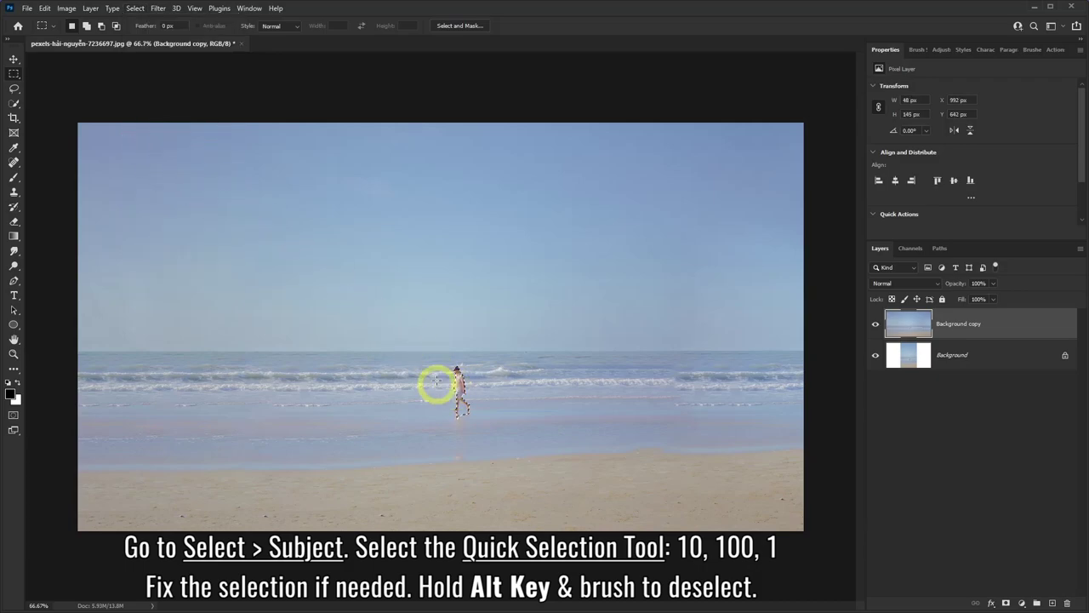
{"action": "left_click_drag", "start_coordinate": [14, 106], "coordinate": [62, 115]}
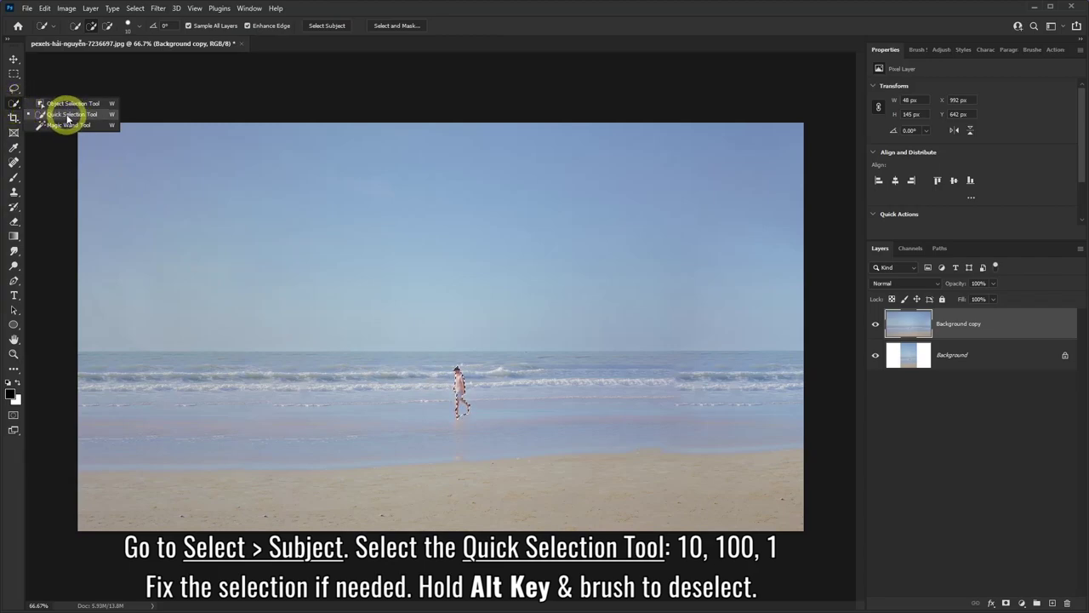
{"action": "left_click", "coordinate": [138, 29]}
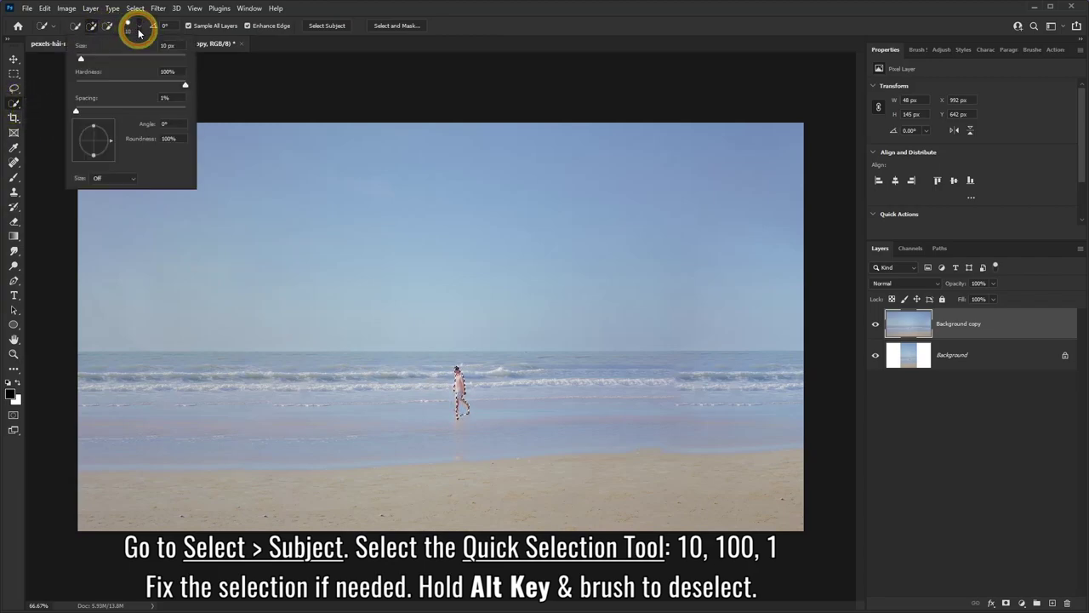
{"action": "left_click", "coordinate": [481, 19]}
Zoom in and subtract the foot reflection, tidying the selection around feet and legs.
{"action": "scroll", "coordinate": [469, 389], "scroll_direction": "up", "scroll_amount": 1}
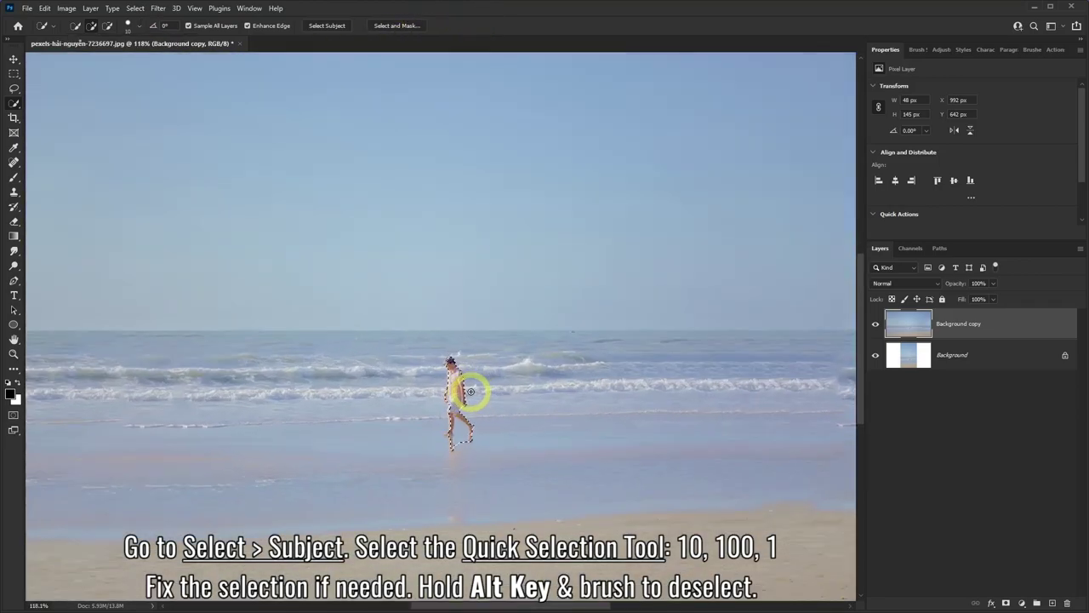
{"action": "scroll", "coordinate": [469, 409], "scroll_direction": "up", "scroll_amount": 1}
{"action": "scroll", "coordinate": [462, 420], "scroll_direction": "up", "scroll_amount": 1}
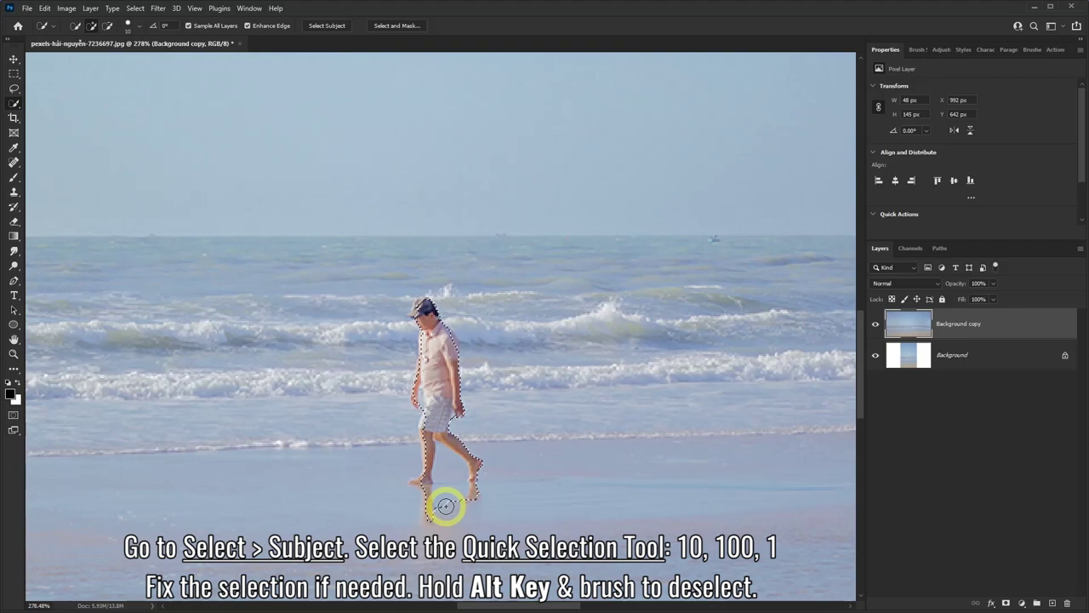
{"action": "mouse_move", "coordinate": [445, 508]}
{"action": "left_mouse_down"}
{"action": "mouse_move", "coordinate": [438, 512]}
{"action": "mouse_move", "coordinate": [475, 495]}
{"action": "mouse_move", "coordinate": [474, 478]}
{"action": "left_mouse_up"}
{"action": "scroll", "coordinate": [472, 478], "scroll_direction": "up", "scroll_amount": 2}
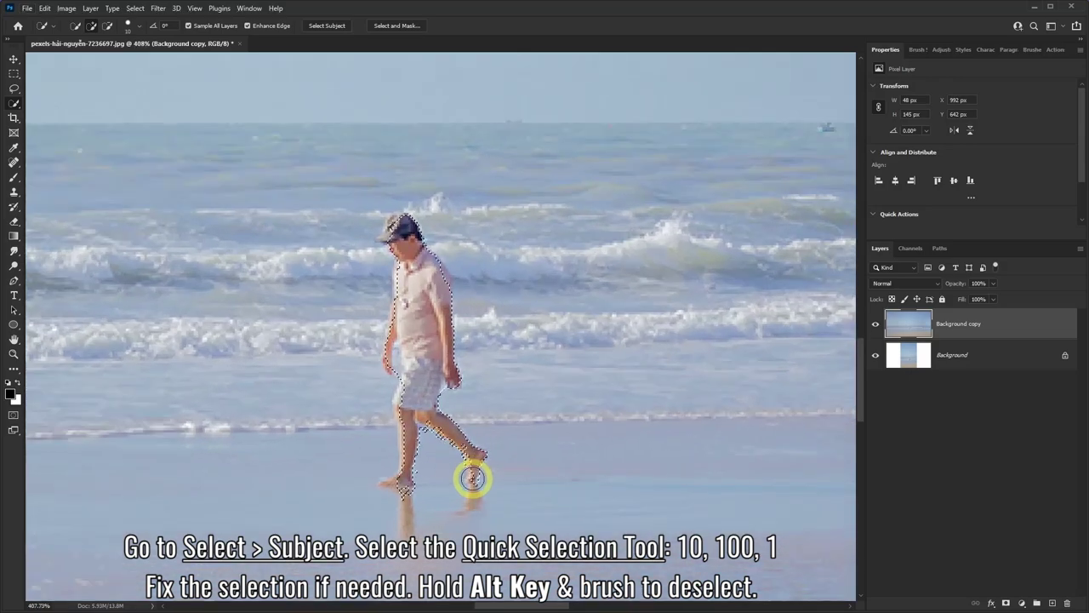
{"action": "left_click_drag", "start_coordinate": [473, 478], "coordinate": [471, 470]}
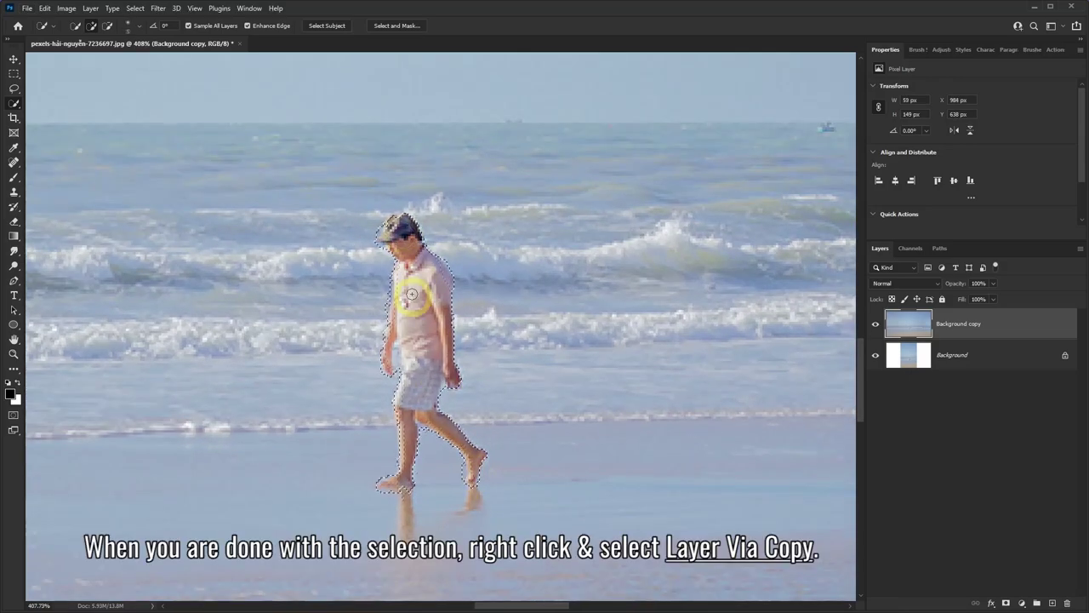
Copy the walker onto a new Layer 1 and reload his outline via Select Pixels.
{"action": "right_click", "coordinate": [410, 260]}
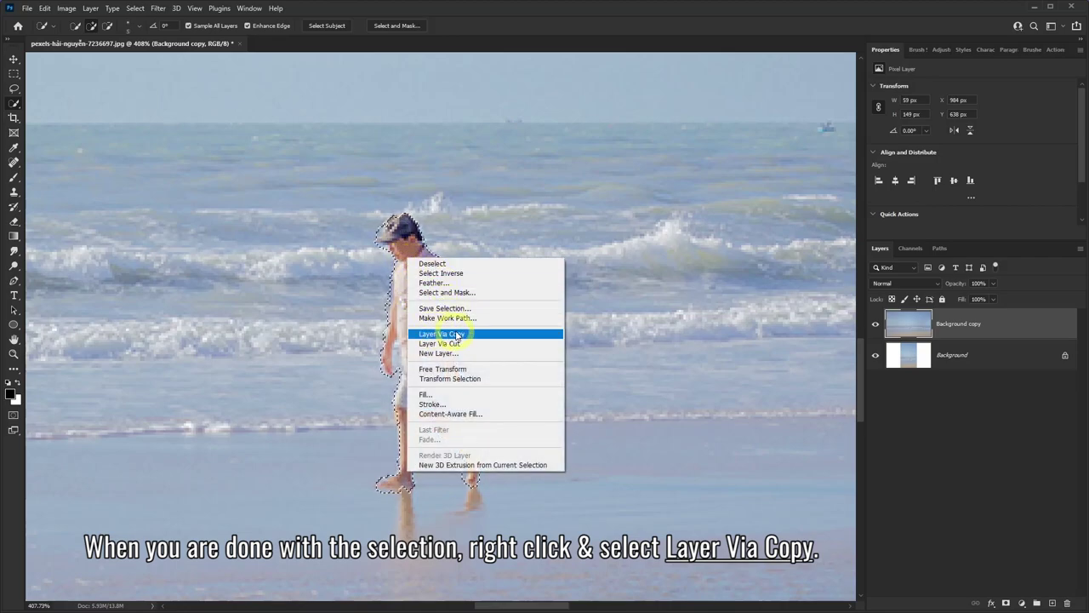
{"action": "left_click", "coordinate": [457, 336]}
{"action": "scroll", "coordinate": [456, 329], "scroll_direction": "down", "scroll_amount": 3}
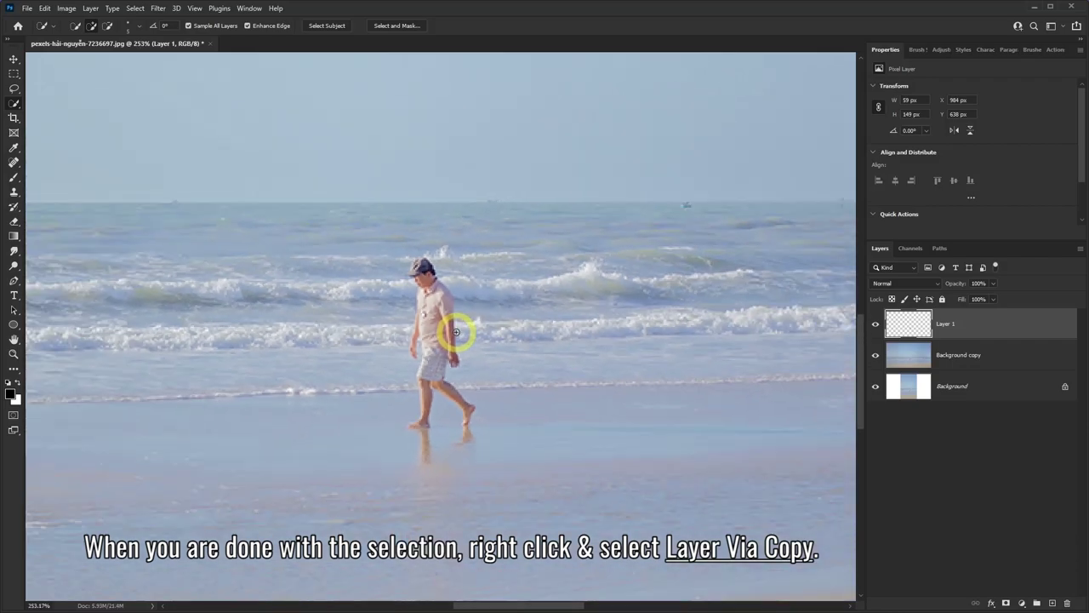
{"action": "scroll", "coordinate": [415, 407], "scroll_direction": "down", "scroll_amount": 3}
{"action": "scroll", "coordinate": [415, 407], "scroll_direction": "down", "scroll_amount": 3}
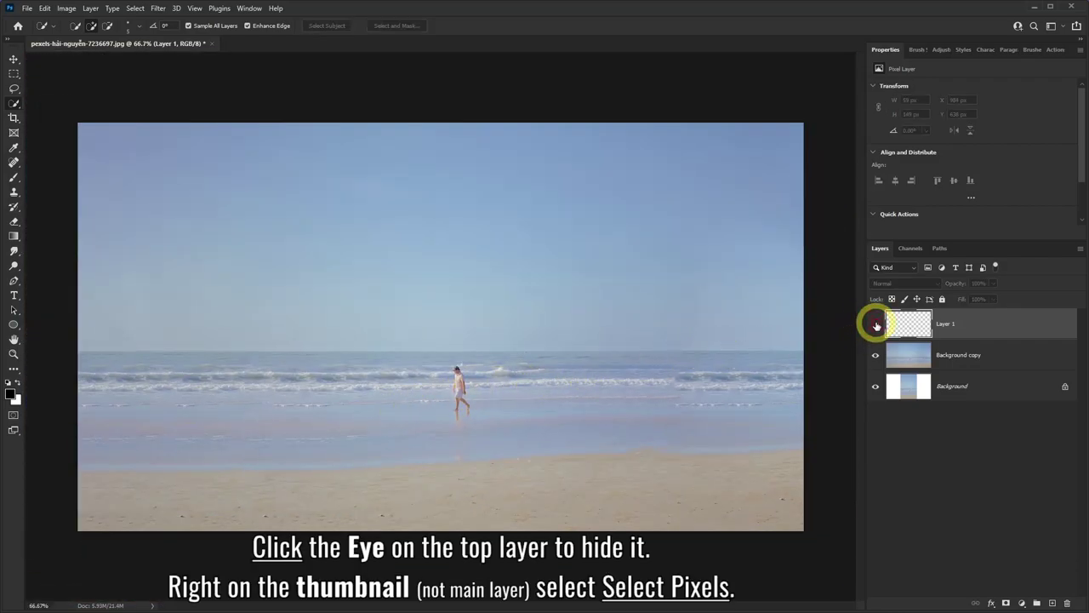
{"action": "right_click", "coordinate": [908, 325]}
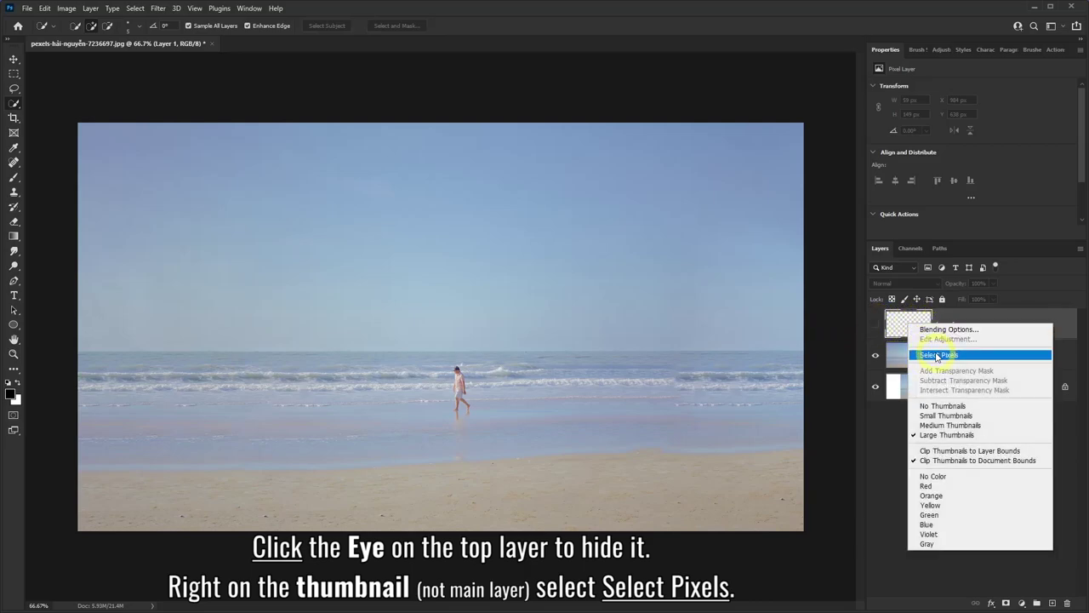
{"action": "left_click", "coordinate": [937, 355]}
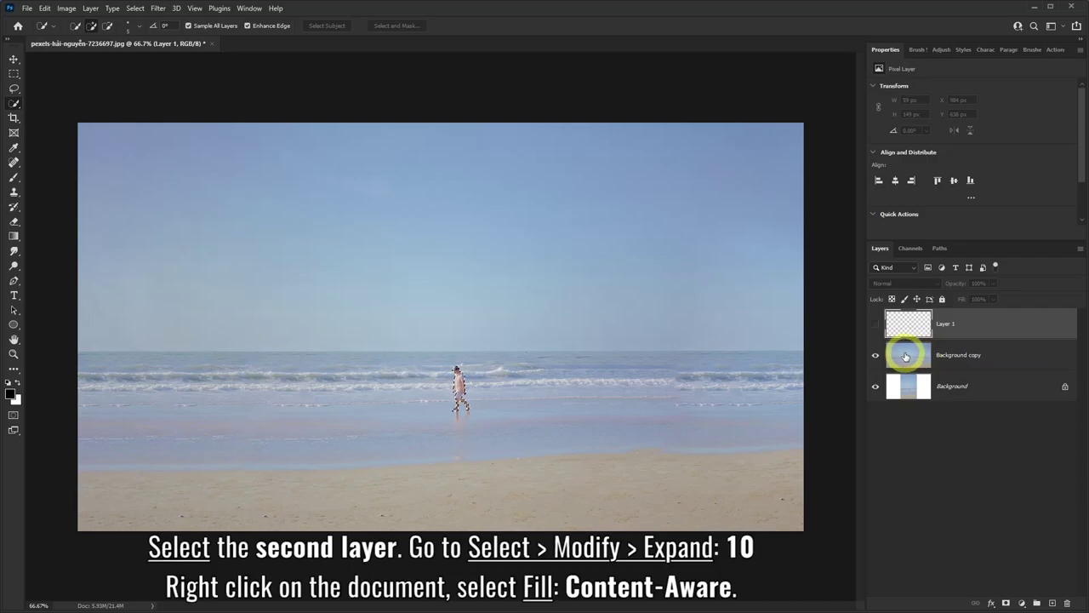
On Background copy, expand the walker selection by 10 pixels.
{"action": "left_click", "coordinate": [915, 356]}
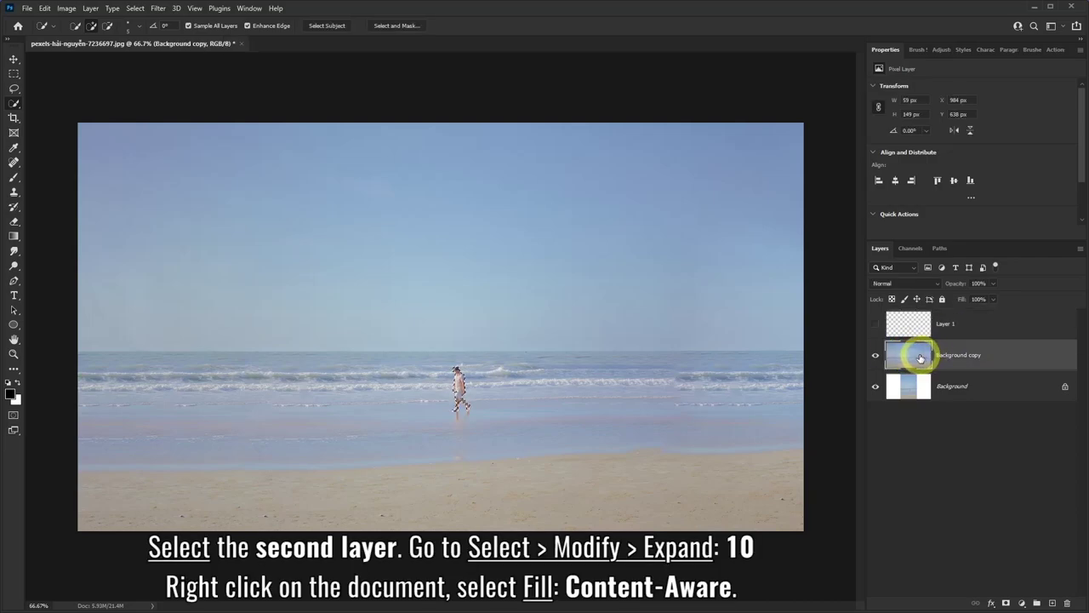
{"action": "left_click", "coordinate": [136, 10]}
{"action": "mouse_move", "coordinate": [146, 180]}
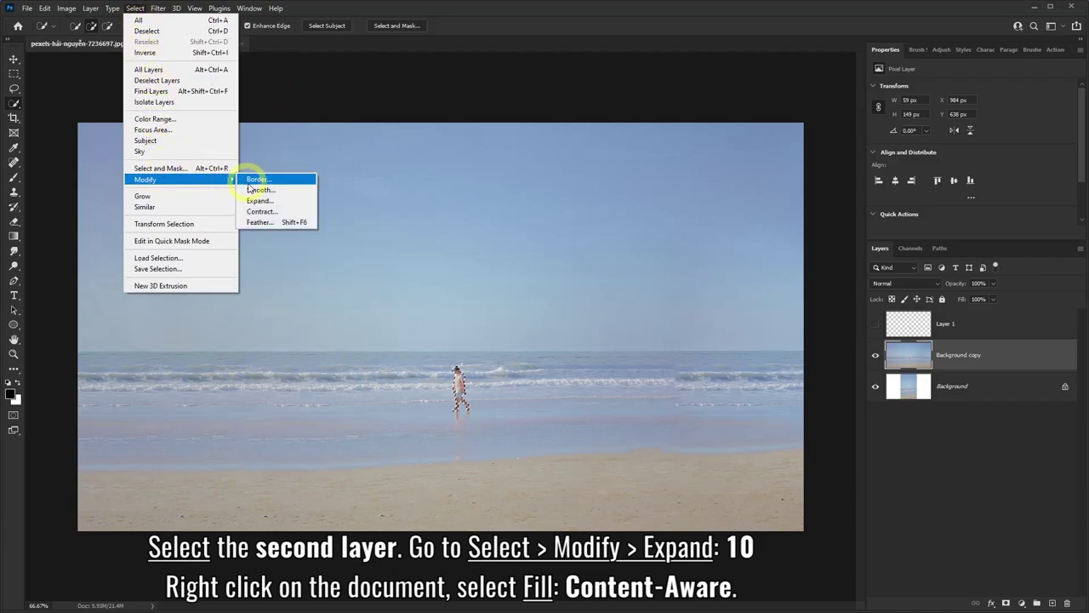
{"action": "left_click", "coordinate": [258, 201]}
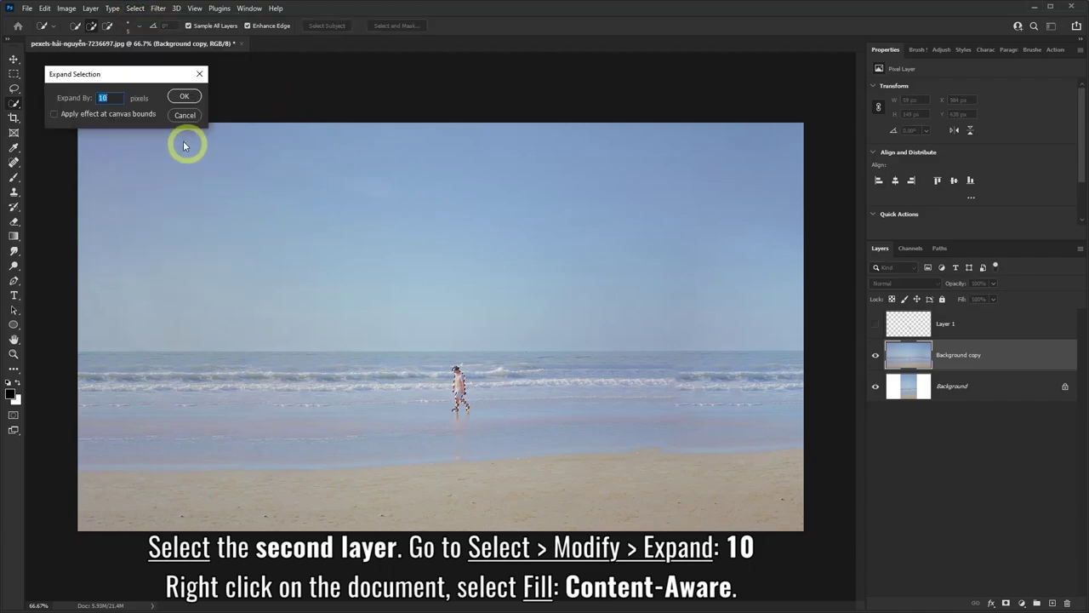
{"action": "left_click", "coordinate": [179, 98]}
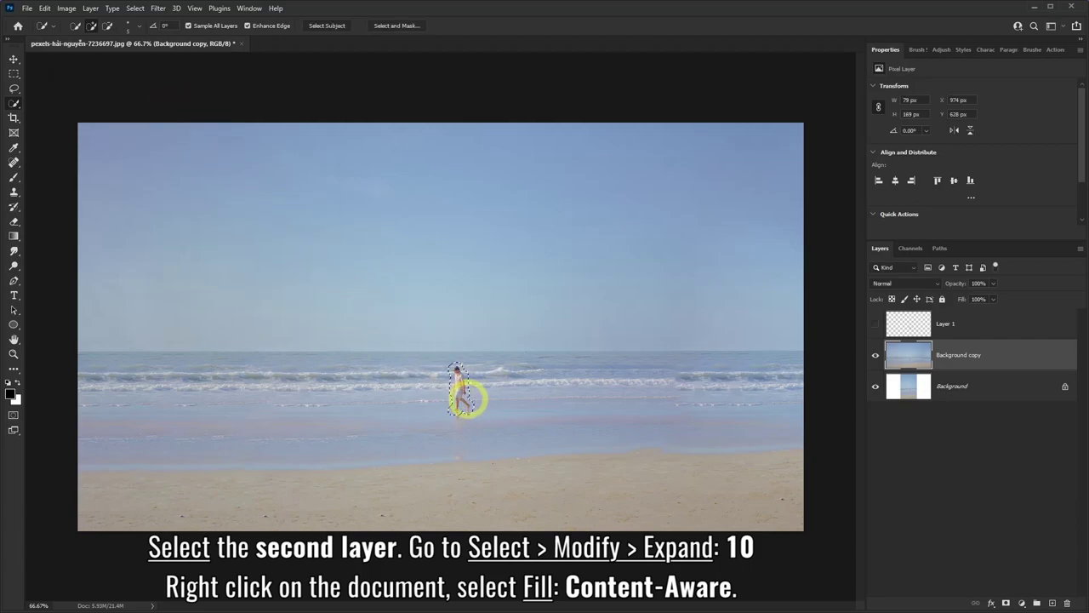
Content-Aware fill the expanded selection to erase the walker.
{"action": "right_click", "coordinate": [449, 313]}
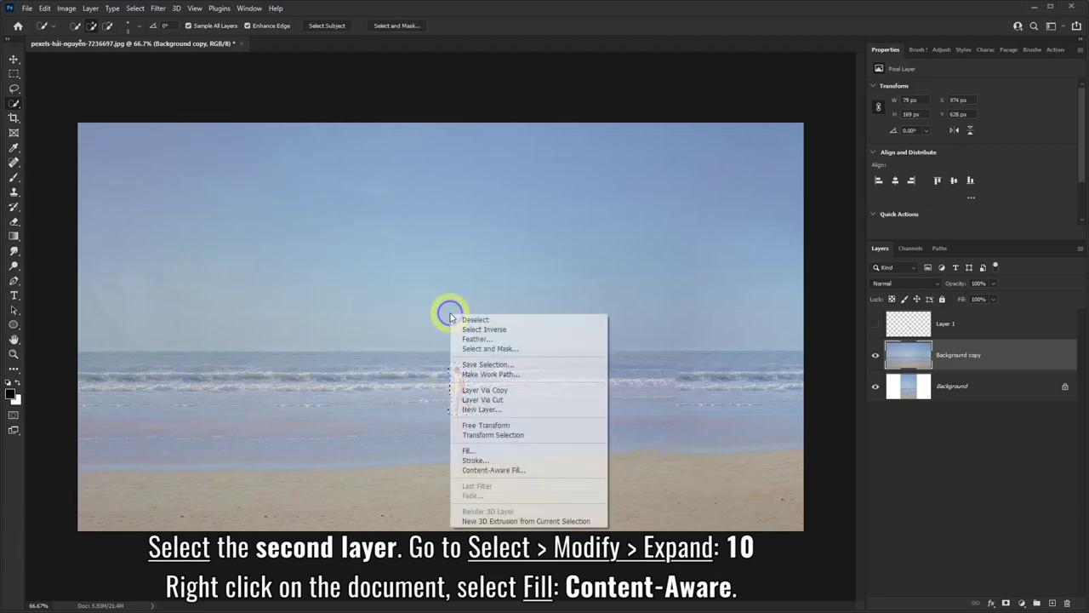
{"action": "left_click", "coordinate": [480, 452]}
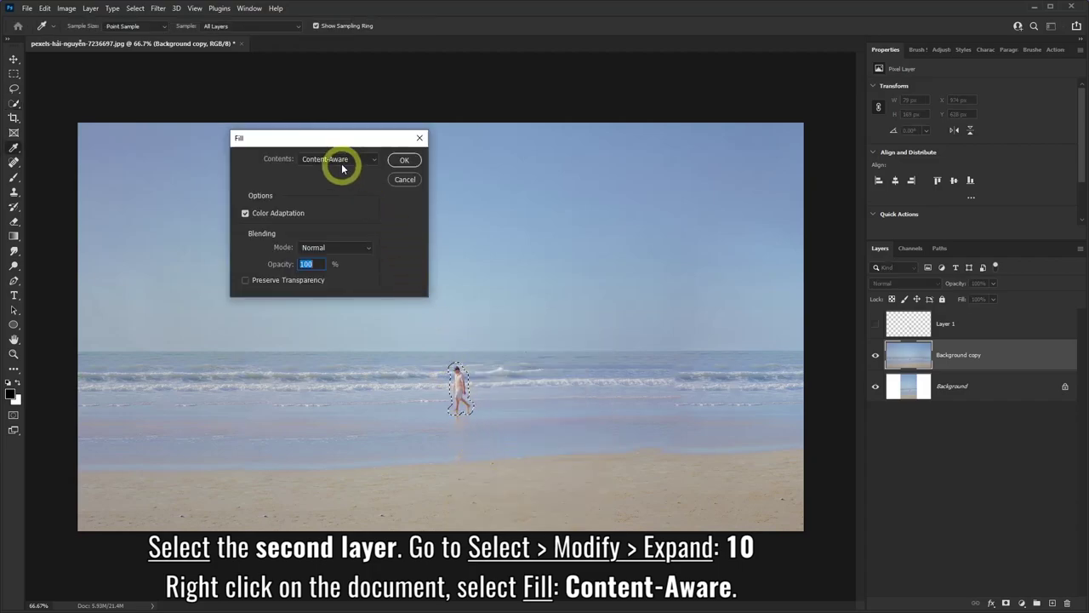
{"action": "left_click", "coordinate": [402, 161]}
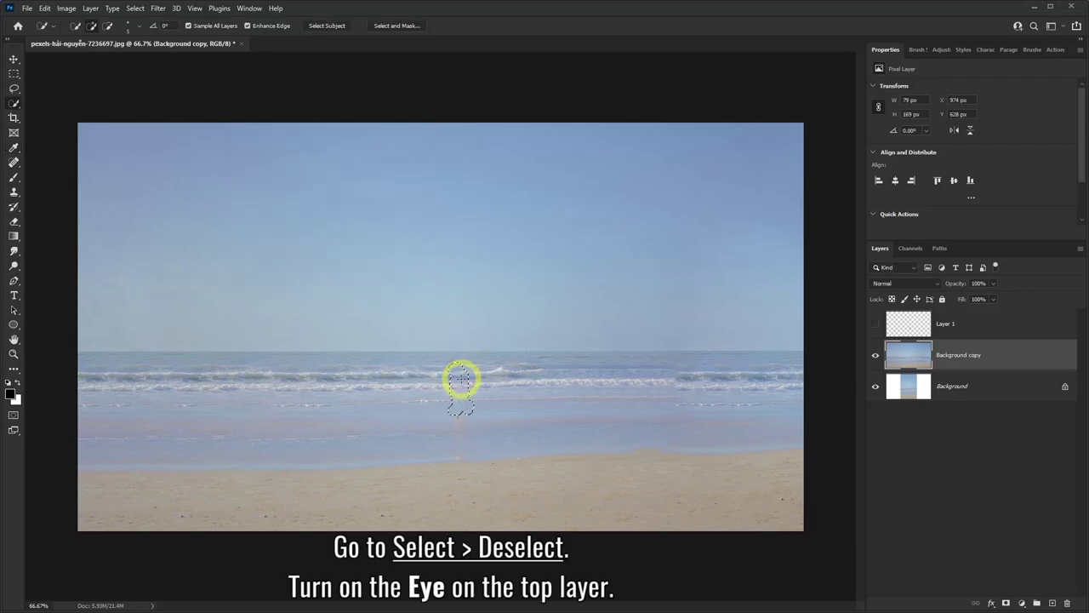
Clear the selection and bring up the Filter menu's blur options.
{"action": "left_click", "coordinate": [136, 9]}
{"action": "left_click", "coordinate": [146, 32]}
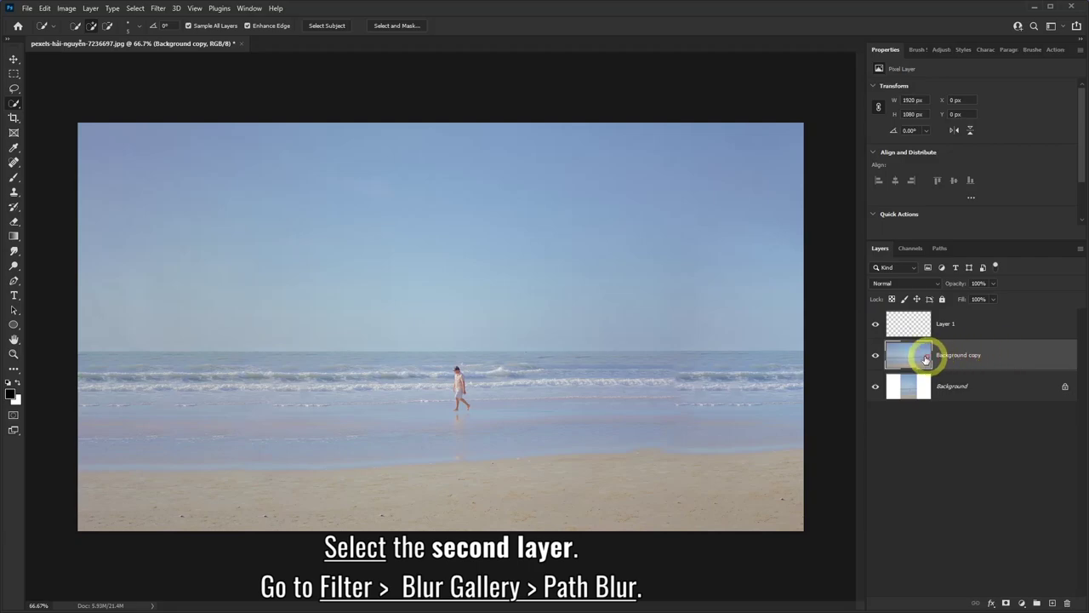
{"action": "left_click", "coordinate": [158, 8]}
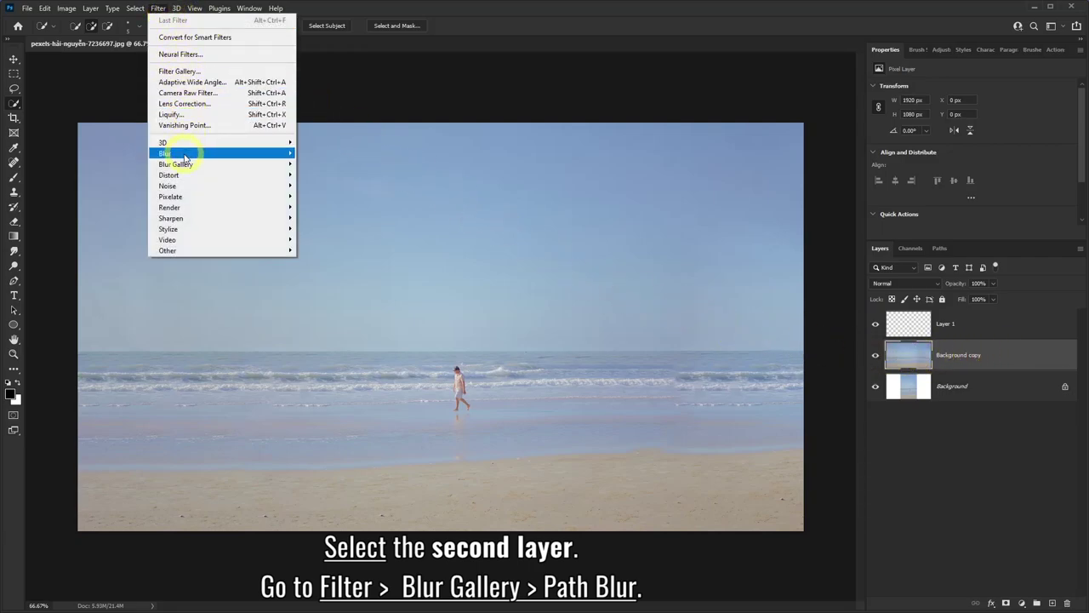
{"action": "mouse_move", "coordinate": [176, 164]}
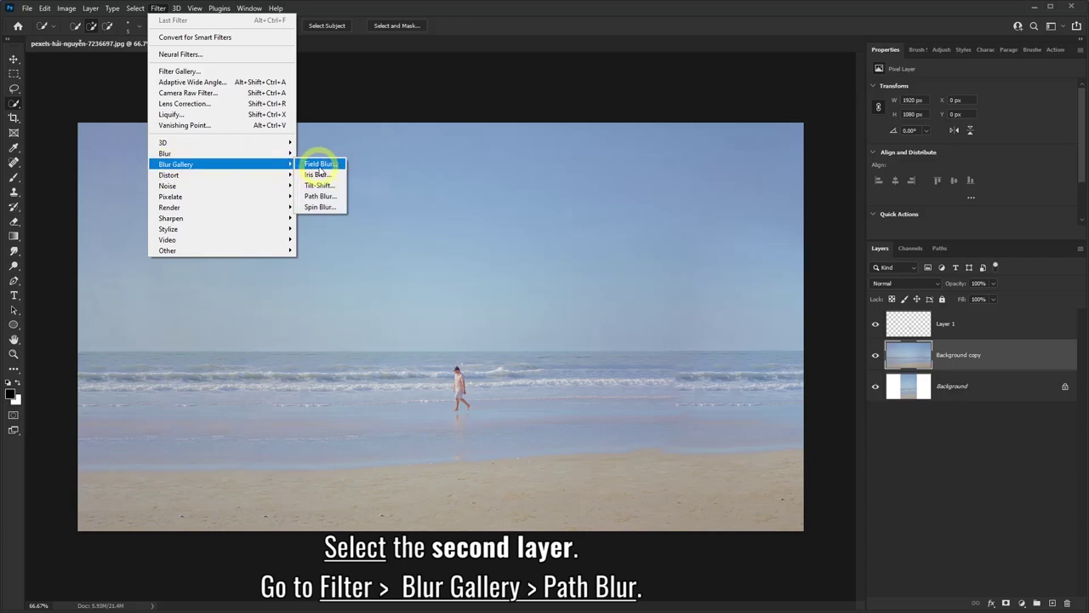
Set a Path Blur with a straight horizon path, a curved shoreline path, and 500% speed.
{"action": "left_click", "coordinate": [322, 198]}
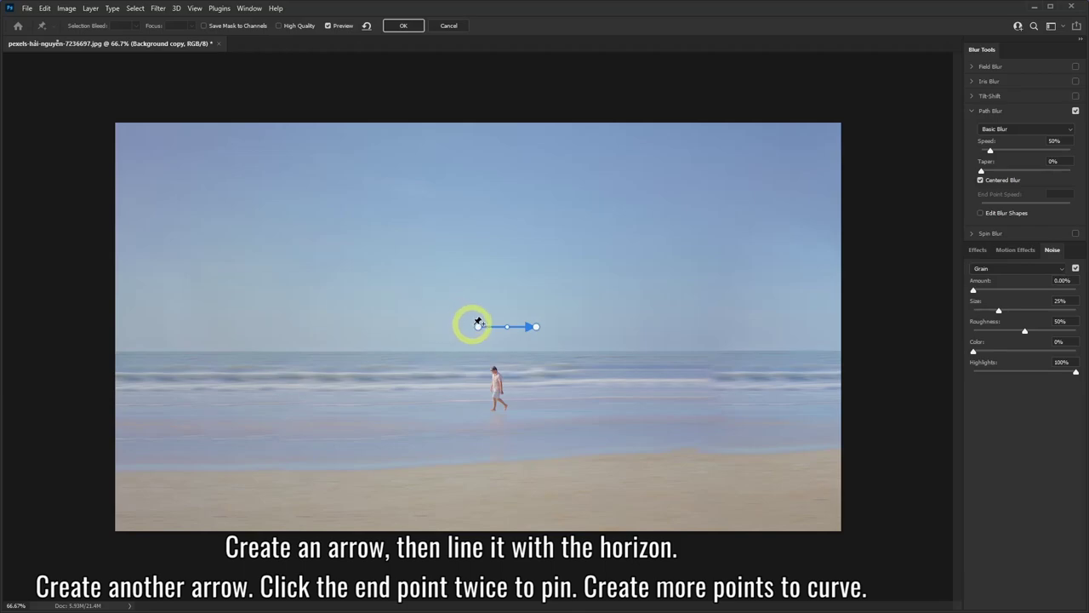
{"action": "left_click_drag", "start_coordinate": [477, 331], "coordinate": [114, 351]}
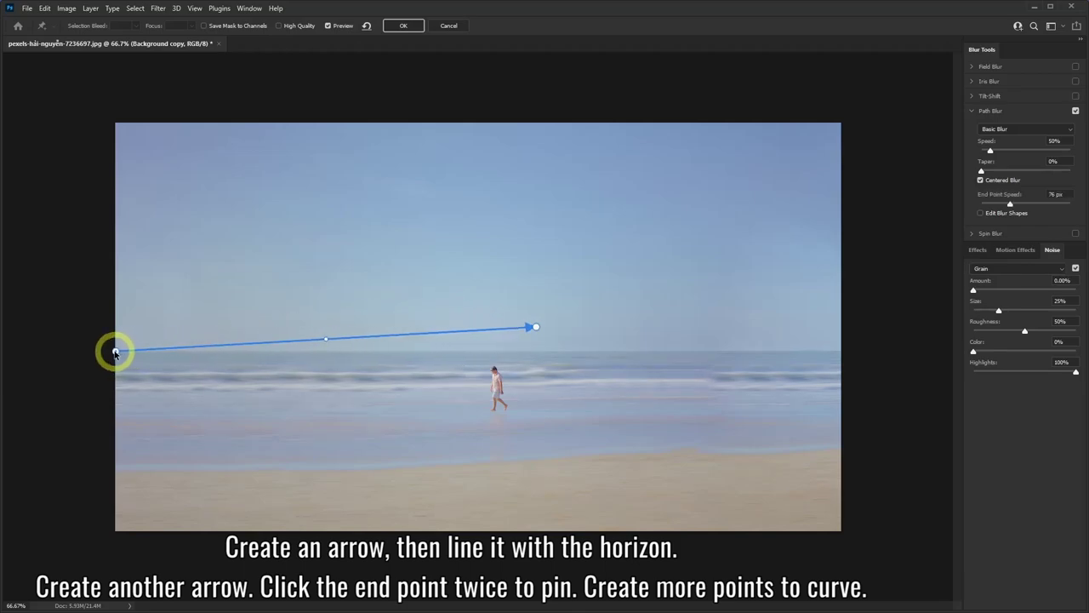
{"action": "left_click_drag", "start_coordinate": [541, 327], "coordinate": [847, 350]}
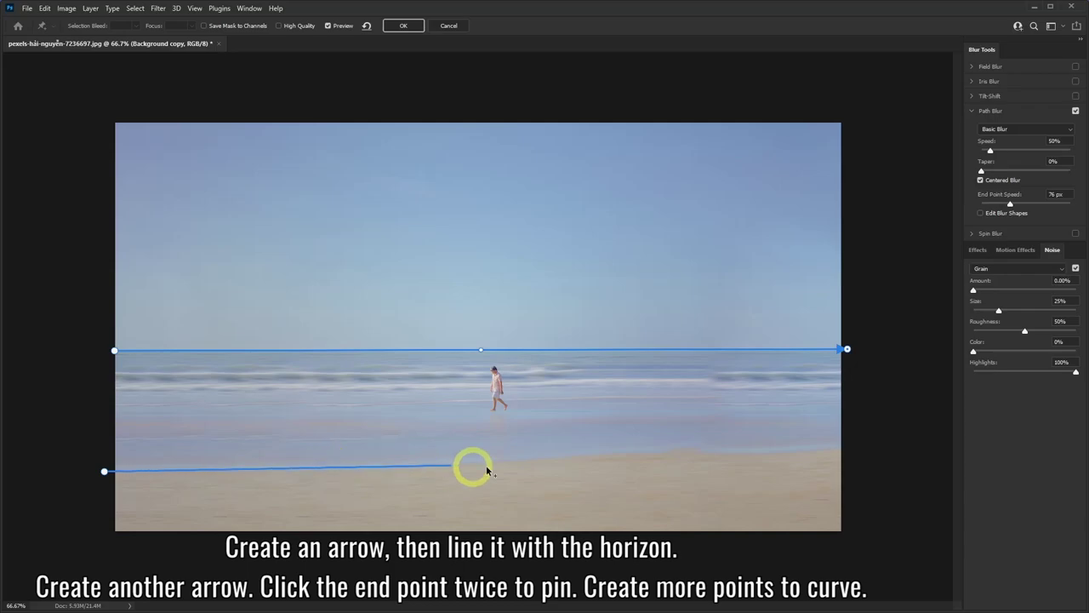
{"action": "left_click", "coordinate": [875, 460]}
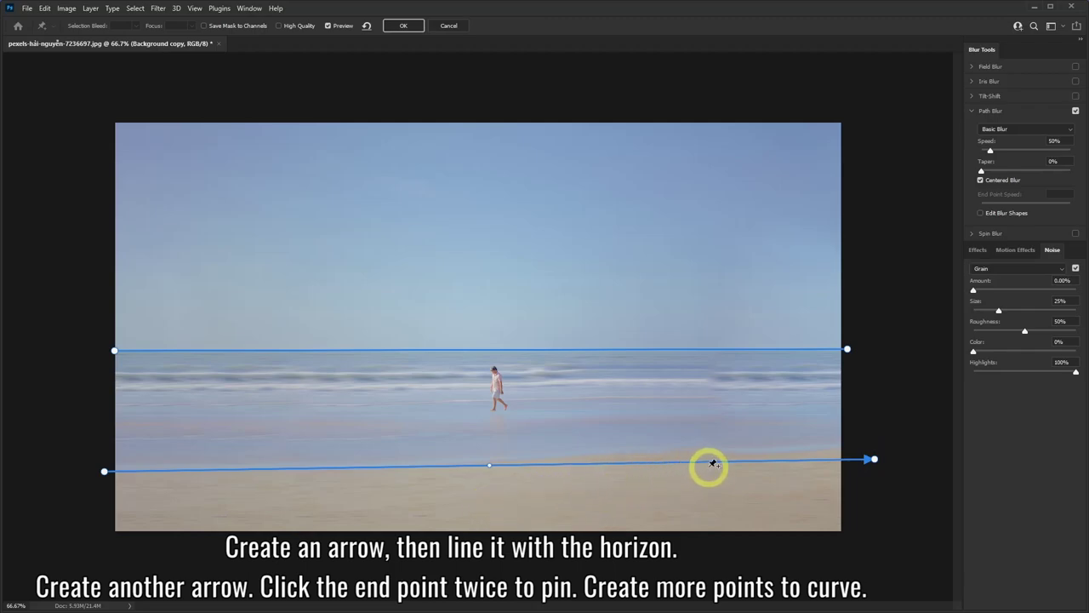
{"action": "mouse_move", "coordinate": [489, 468]}
{"action": "left_mouse_down"}
{"action": "mouse_move", "coordinate": [734, 450]}
{"action": "mouse_move", "coordinate": [724, 462]}
{"action": "mouse_move", "coordinate": [346, 471]}
{"action": "left_mouse_up"}
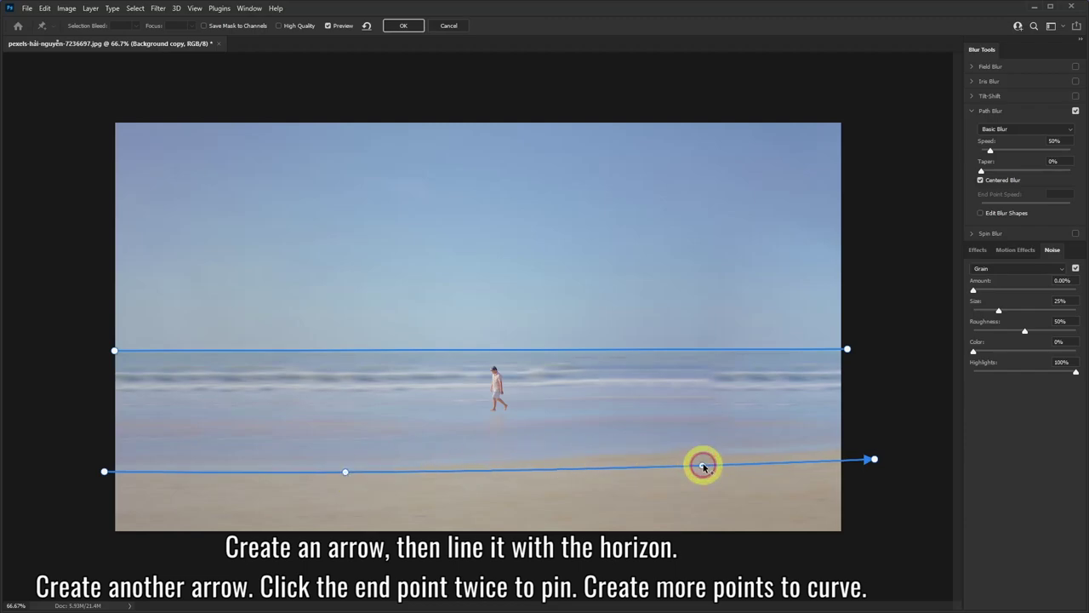
{"action": "left_click_drag", "start_coordinate": [703, 466], "coordinate": [713, 454]}
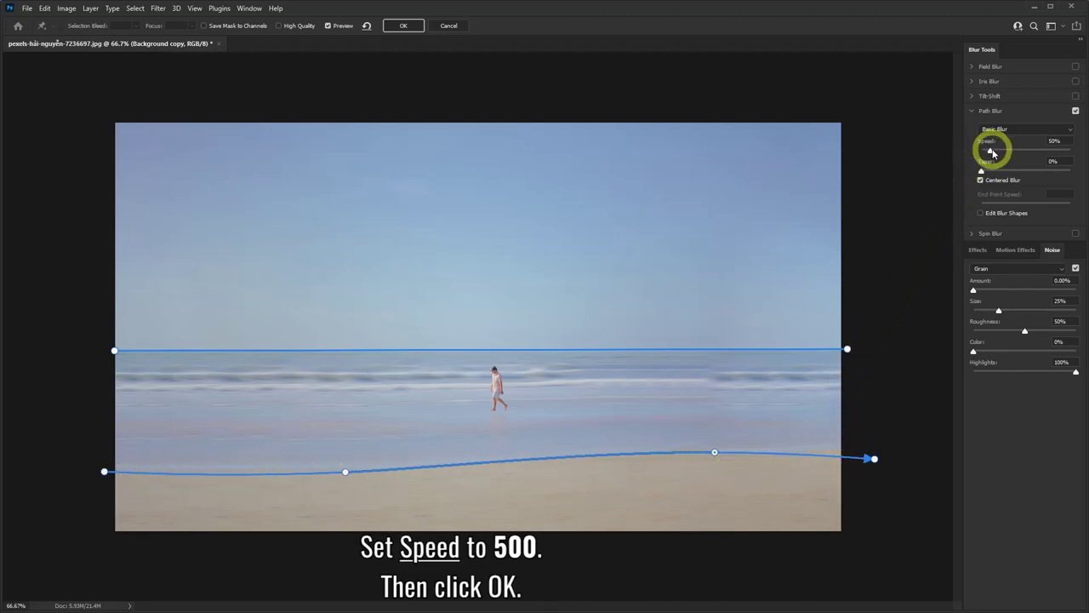
{"action": "left_click_drag", "start_coordinate": [990, 150], "coordinate": [1079, 154]}
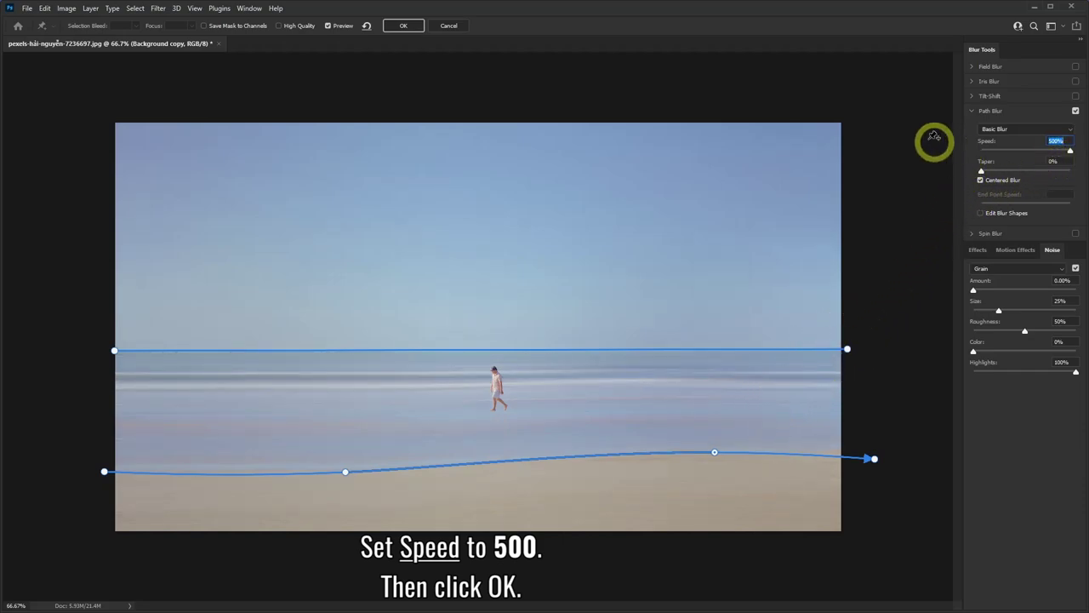
Commit the Path Blur and add a Brightness/Contrast layer above Layer 1 with contrast 100.
{"action": "left_click", "coordinate": [406, 27]}
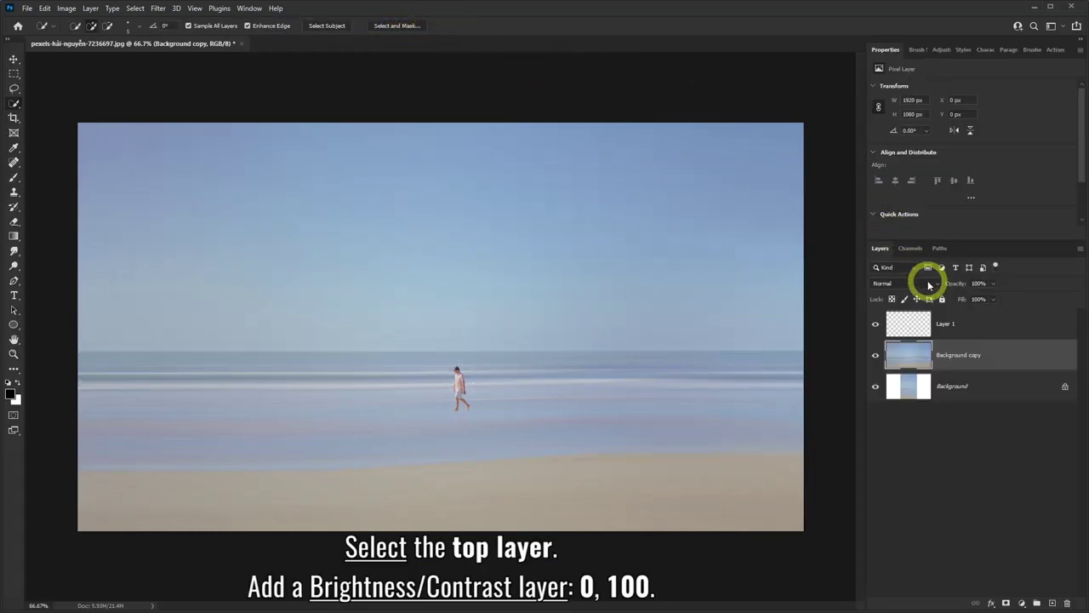
{"action": "left_click", "coordinate": [966, 326]}
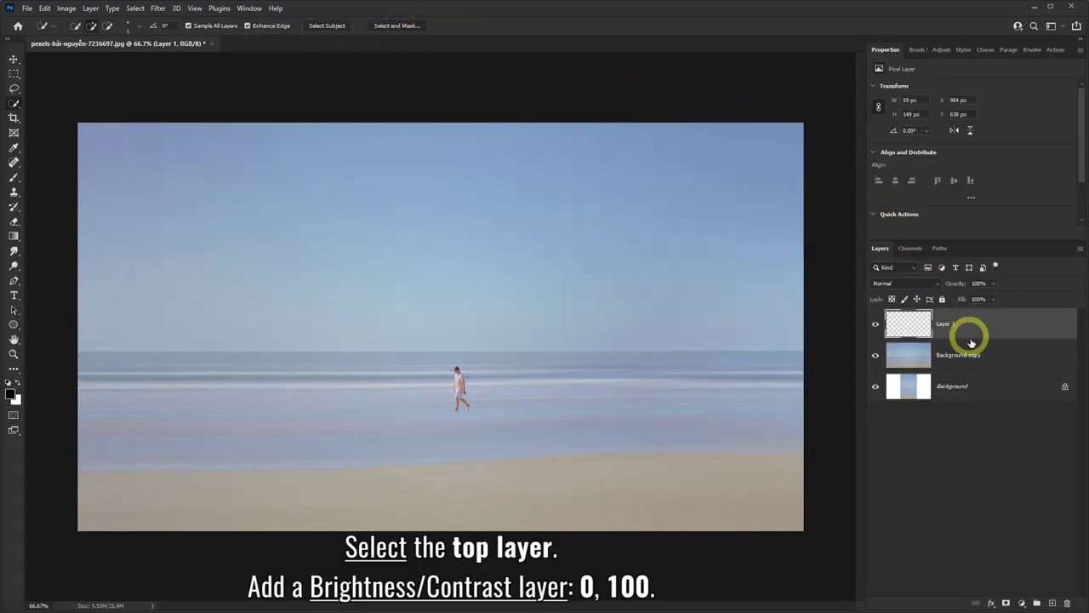
{"action": "left_click", "coordinate": [1022, 604]}
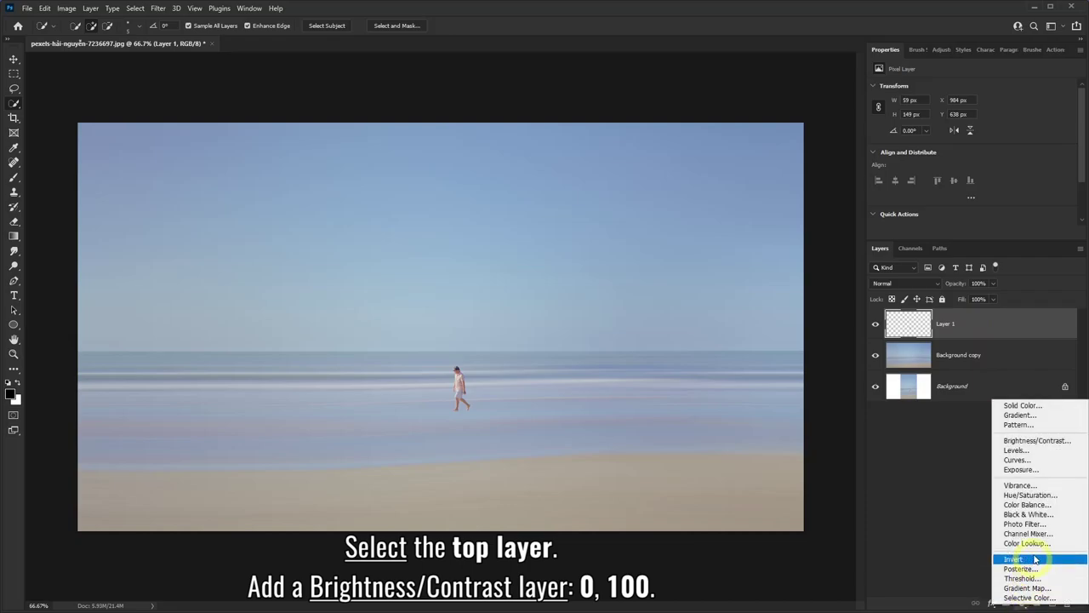
{"action": "left_click", "coordinate": [1032, 441]}
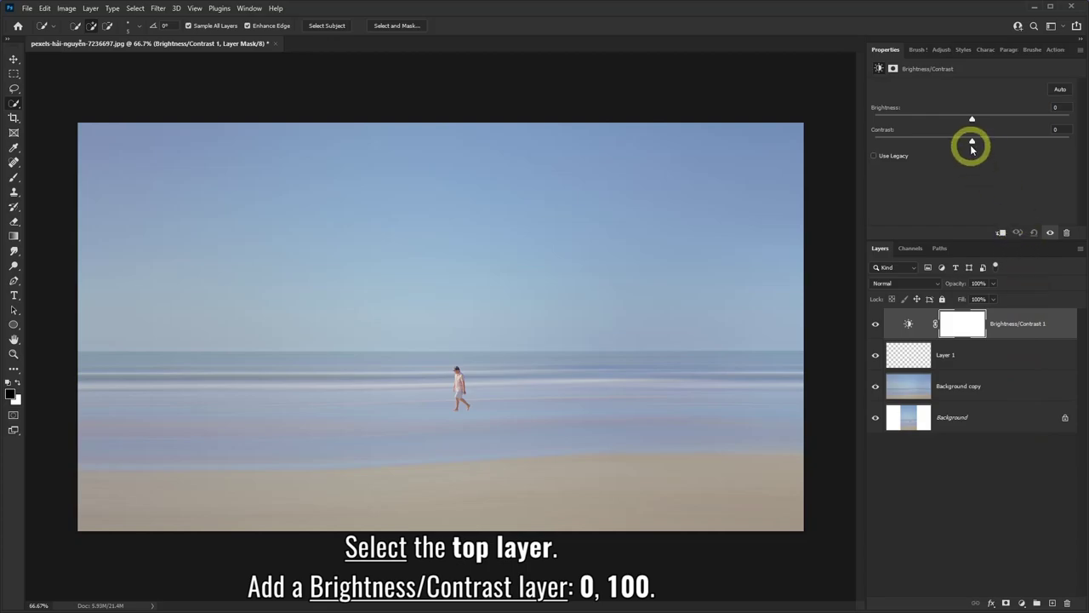
{"action": "left_click_drag", "start_coordinate": [973, 143], "coordinate": [1084, 143]}
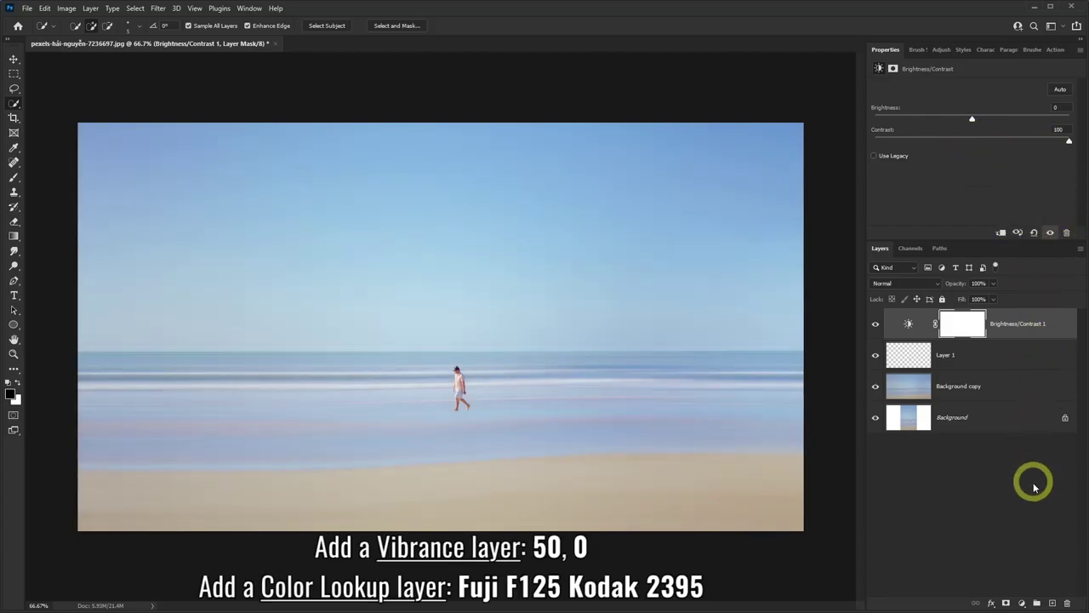
Add a Vibrance adjustment layer set to +50.
{"action": "left_click", "coordinate": [1022, 603]}
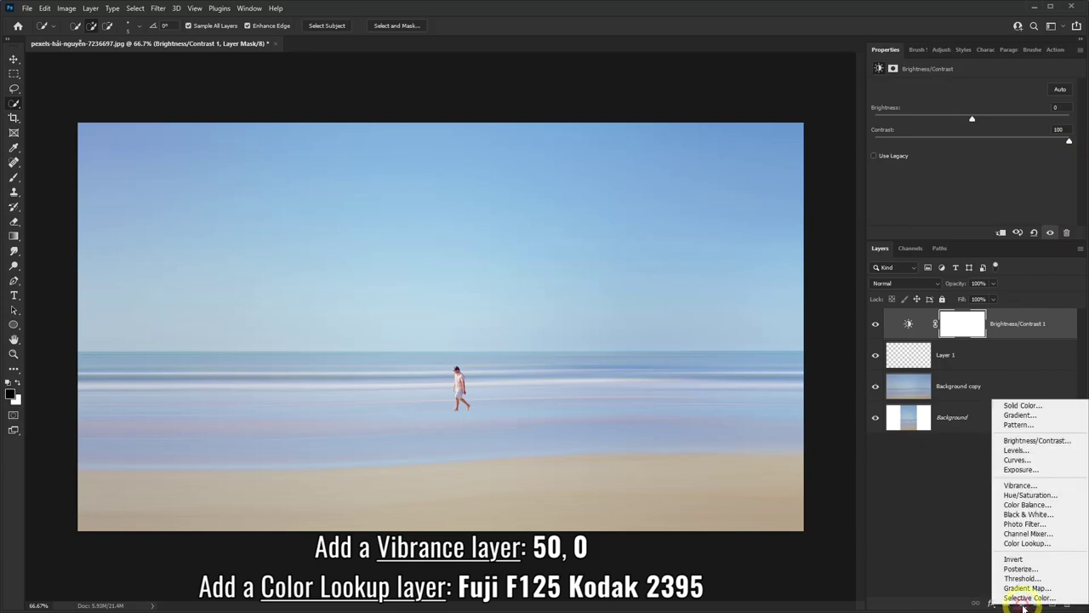
{"action": "left_click", "coordinate": [1018, 486]}
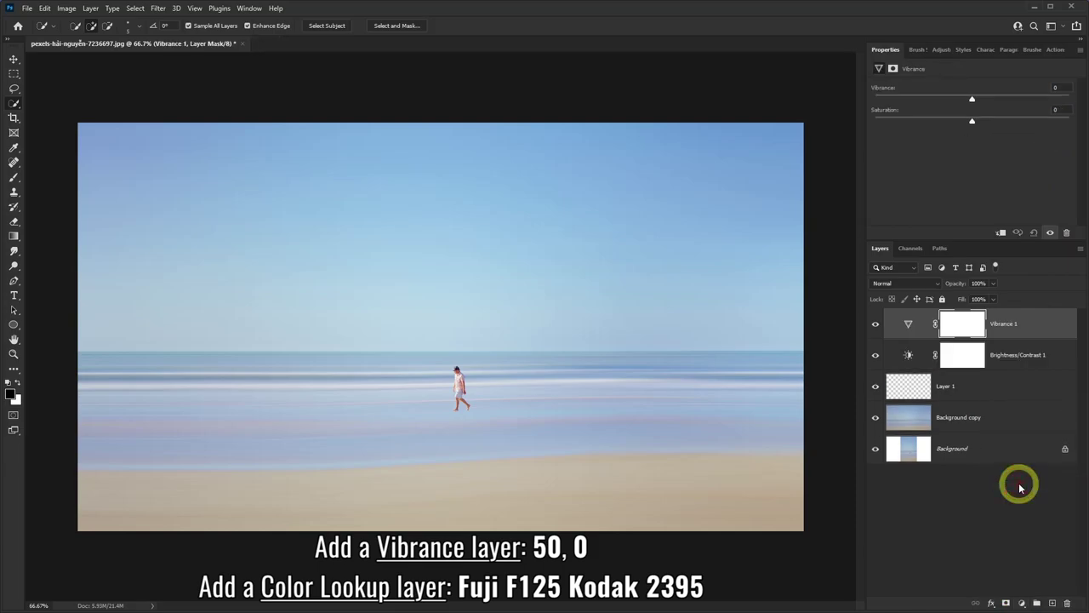
{"action": "left_click_drag", "start_coordinate": [972, 100], "coordinate": [1009, 102]}
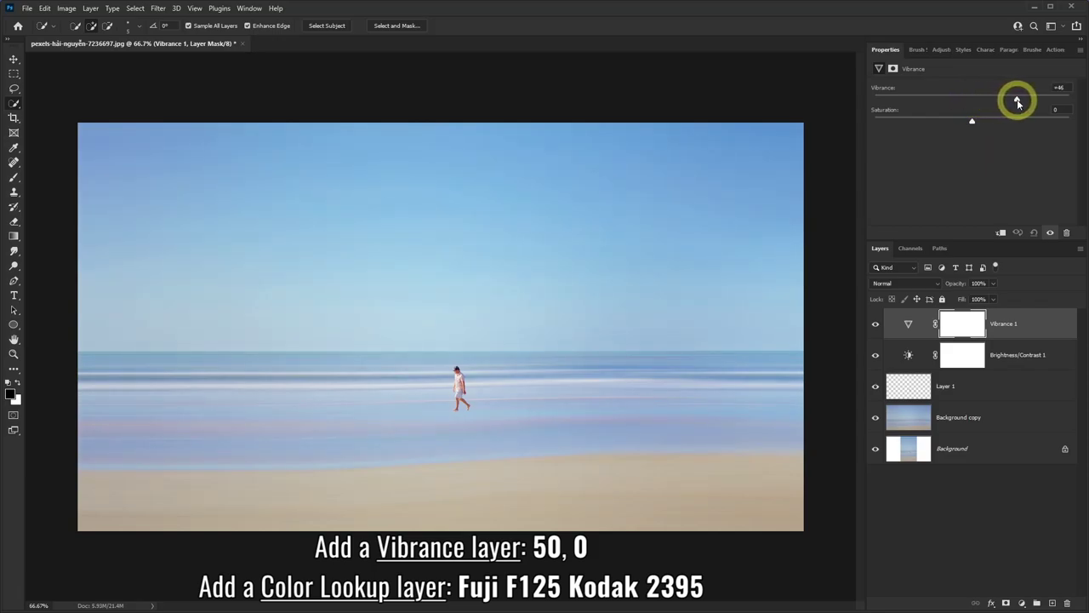
{"action": "left_click_drag", "start_coordinate": [1021, 103], "coordinate": [1022, 101]}
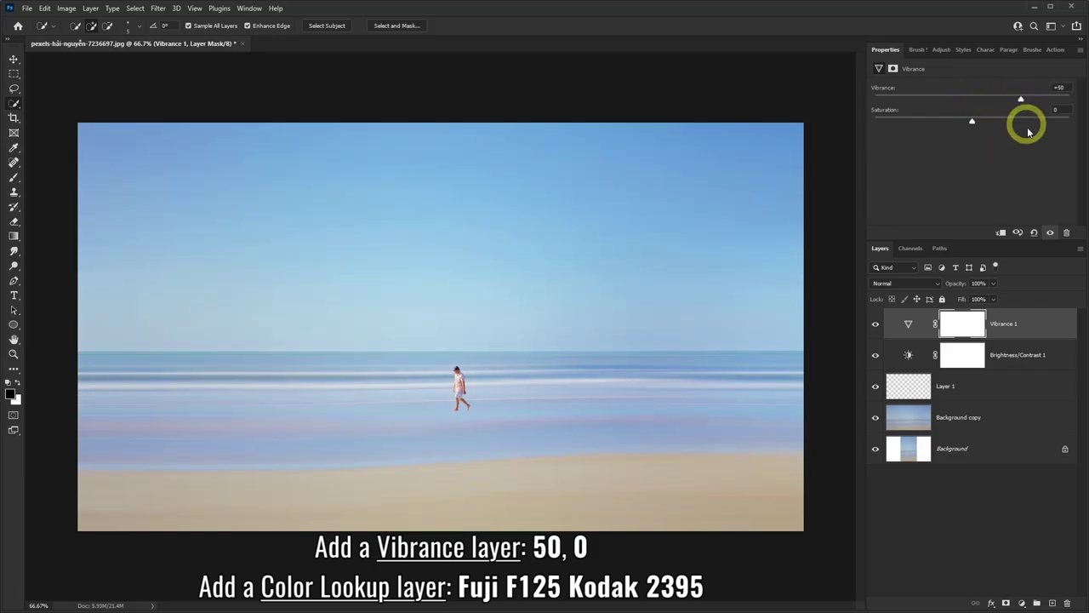
Add a Color Lookup layer using the Fuji F125 Kodak 2395 LUT.
{"action": "left_click", "coordinate": [1024, 603]}
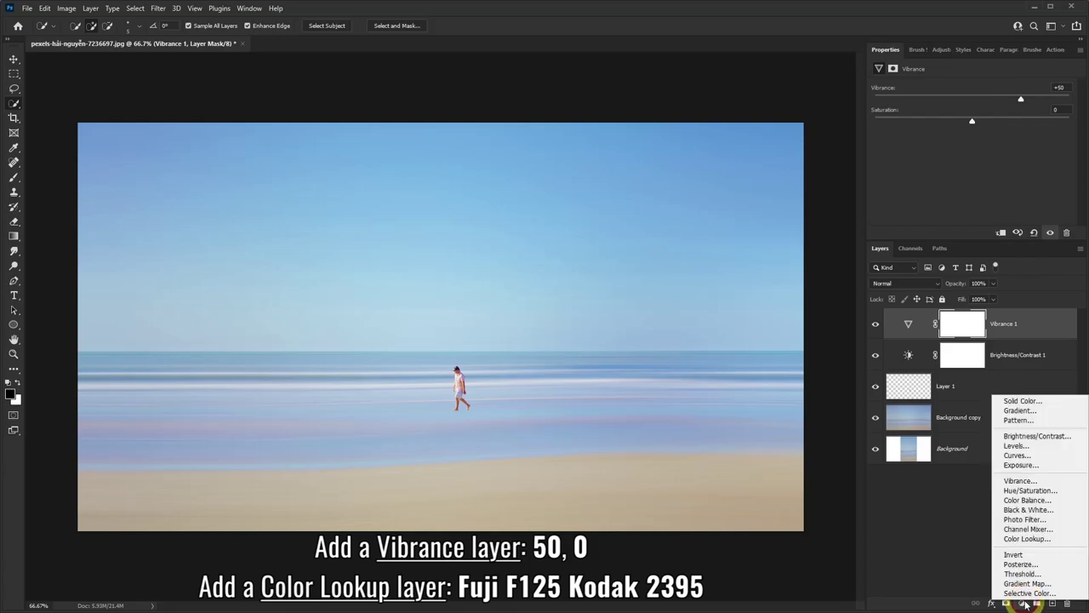
{"action": "left_click", "coordinate": [1024, 540]}
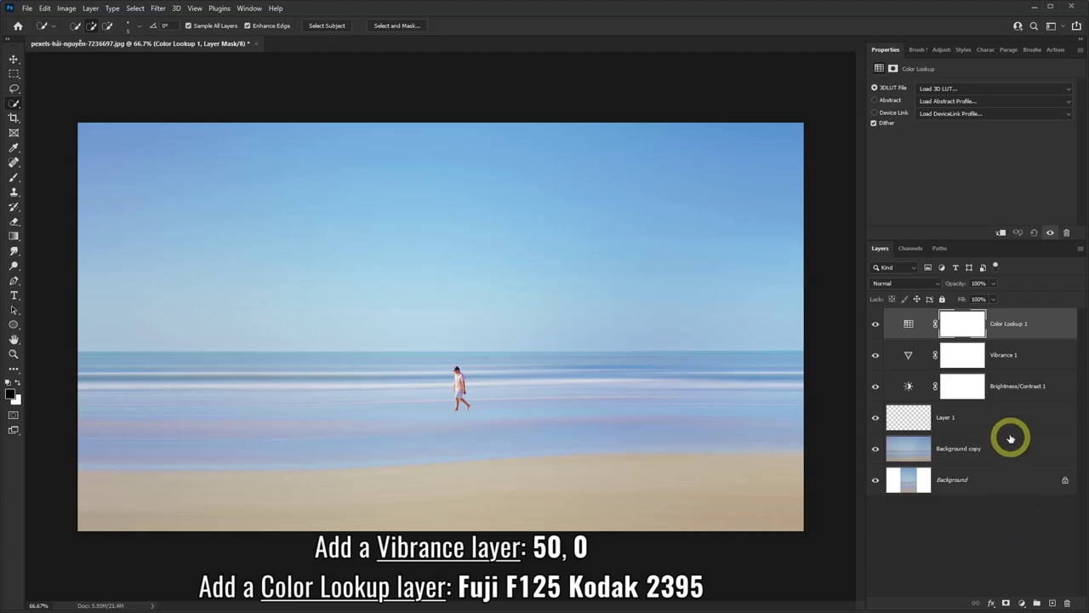
{"action": "left_click", "coordinate": [944, 89]}
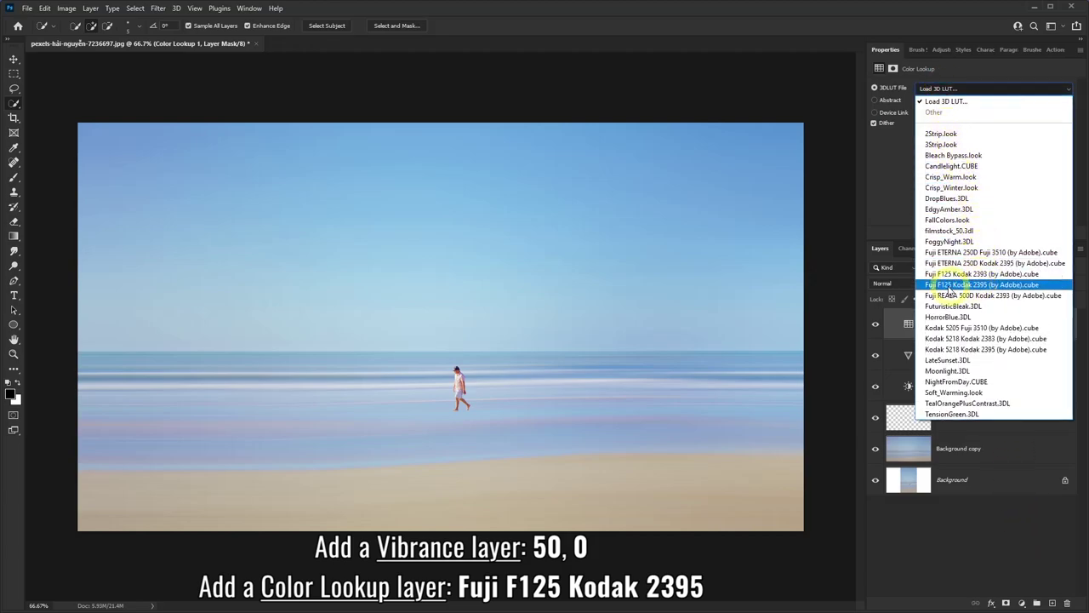
{"action": "left_click", "coordinate": [992, 285]}
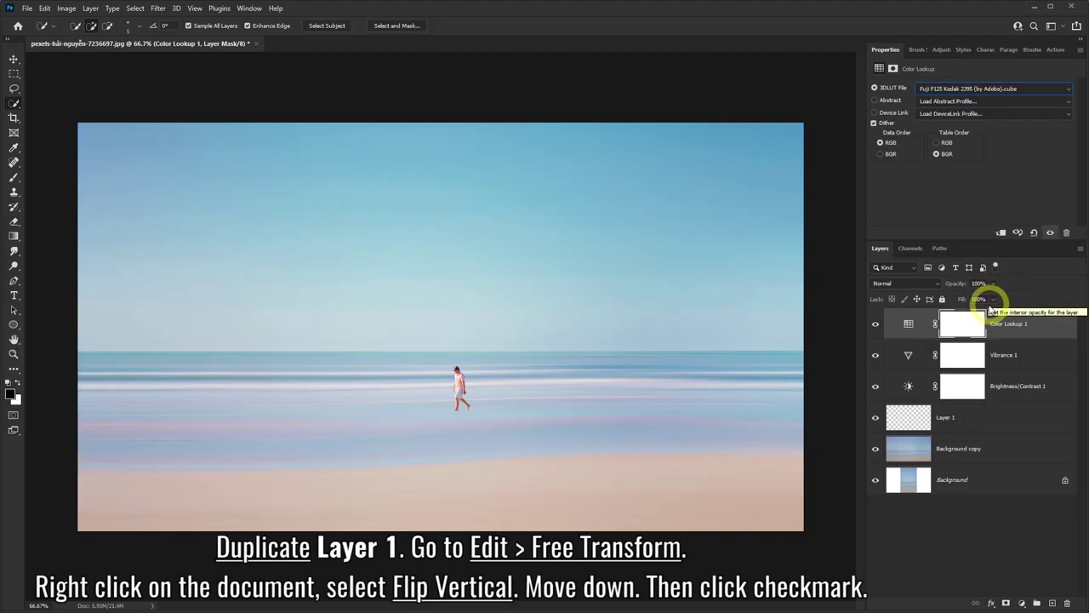
Duplicate Layer 1 and flip the copy vertically with Free Transform.
{"action": "left_click", "coordinate": [993, 421]}
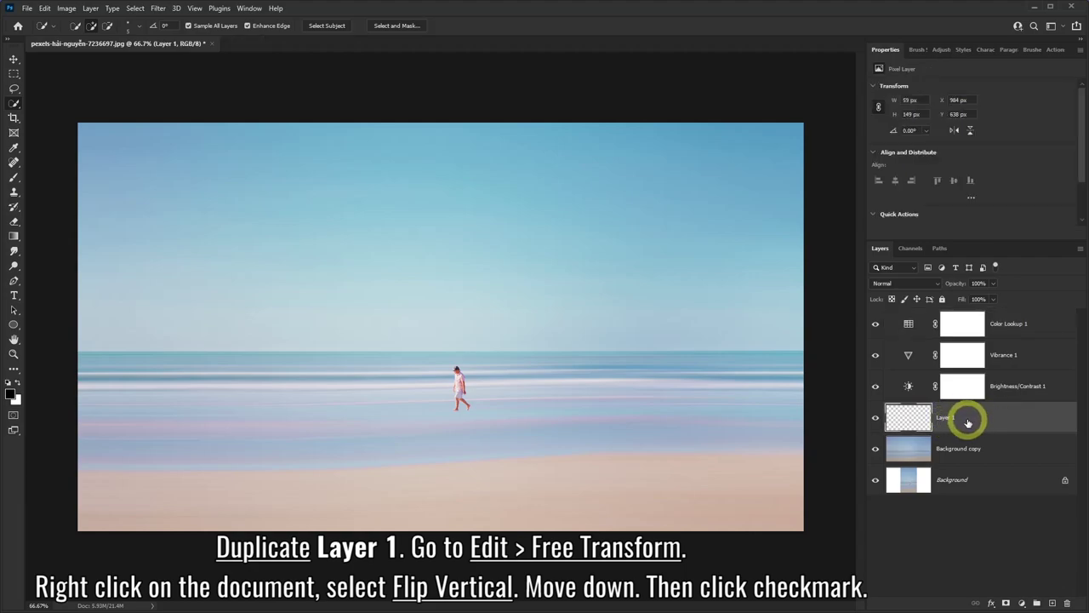
{"action": "left_click_drag", "start_coordinate": [1020, 421], "coordinate": [1053, 603]}
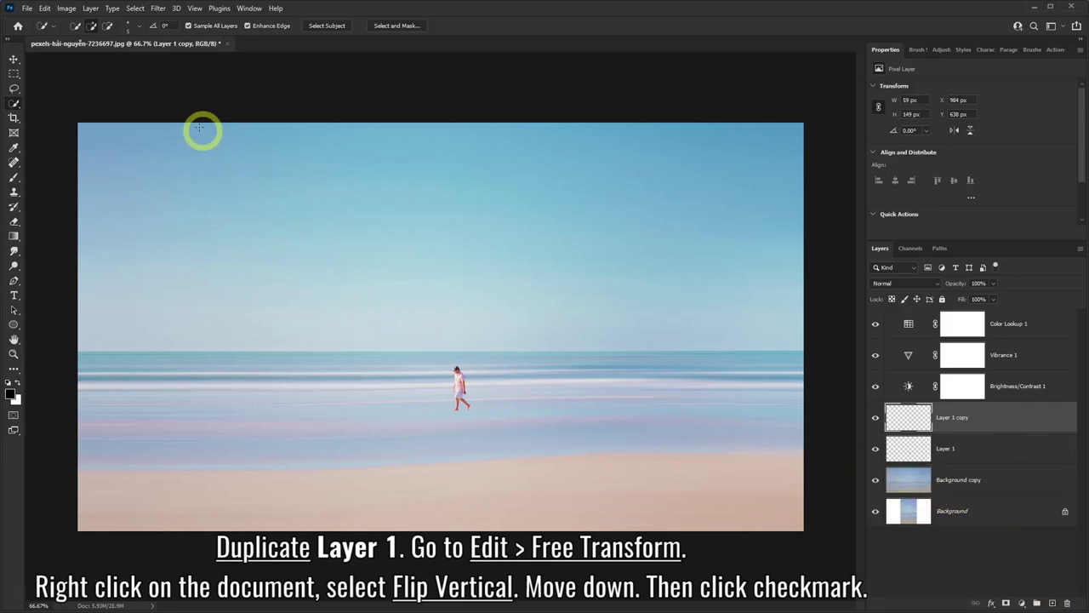
{"action": "left_click", "coordinate": [44, 8]}
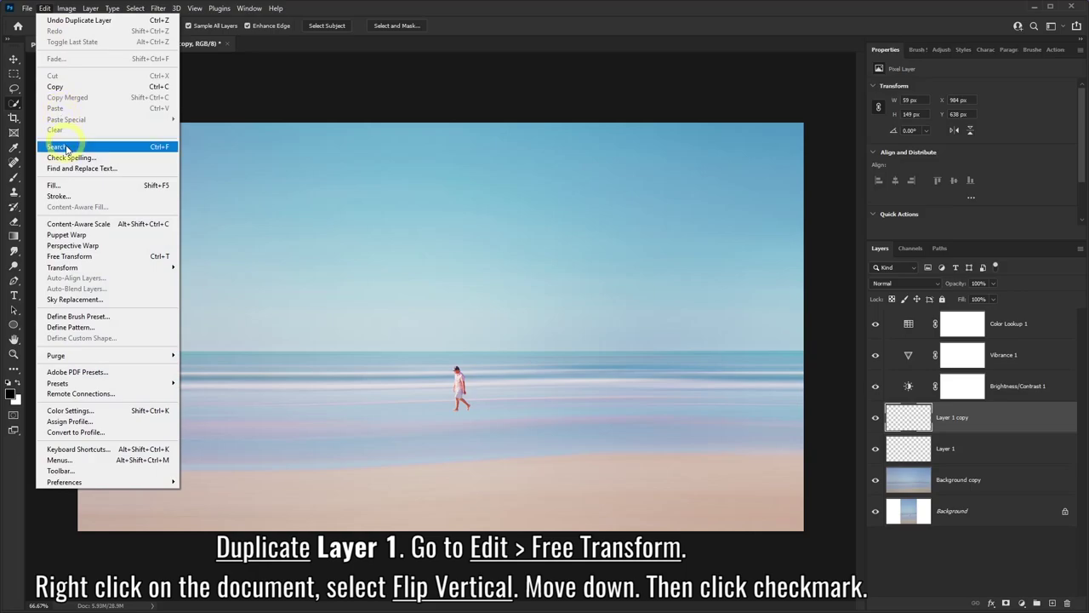
{"action": "left_click", "coordinate": [96, 263]}
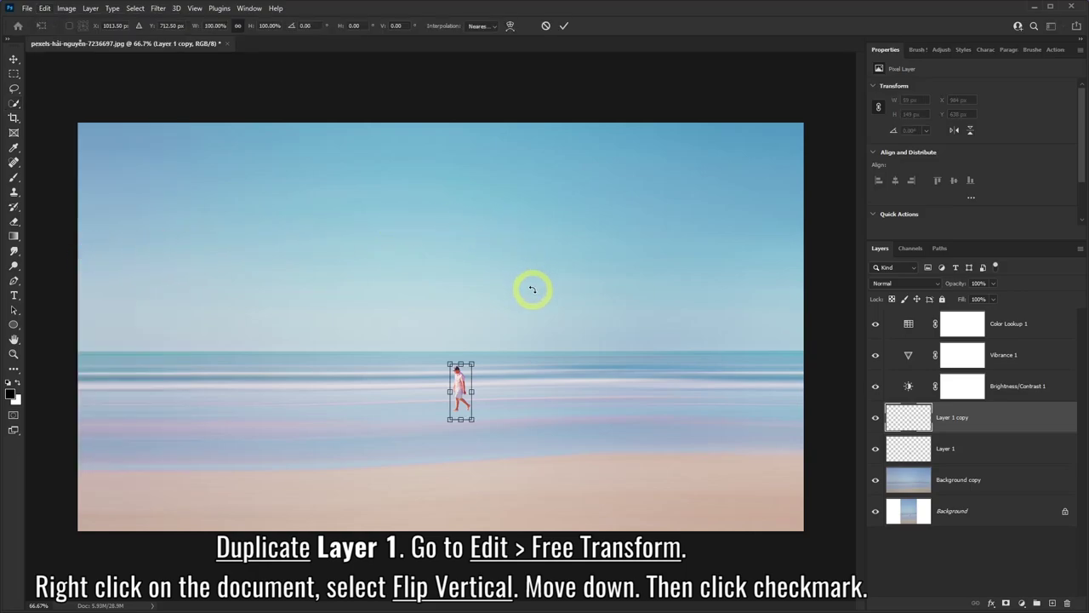
{"action": "right_click", "coordinate": [554, 263]}
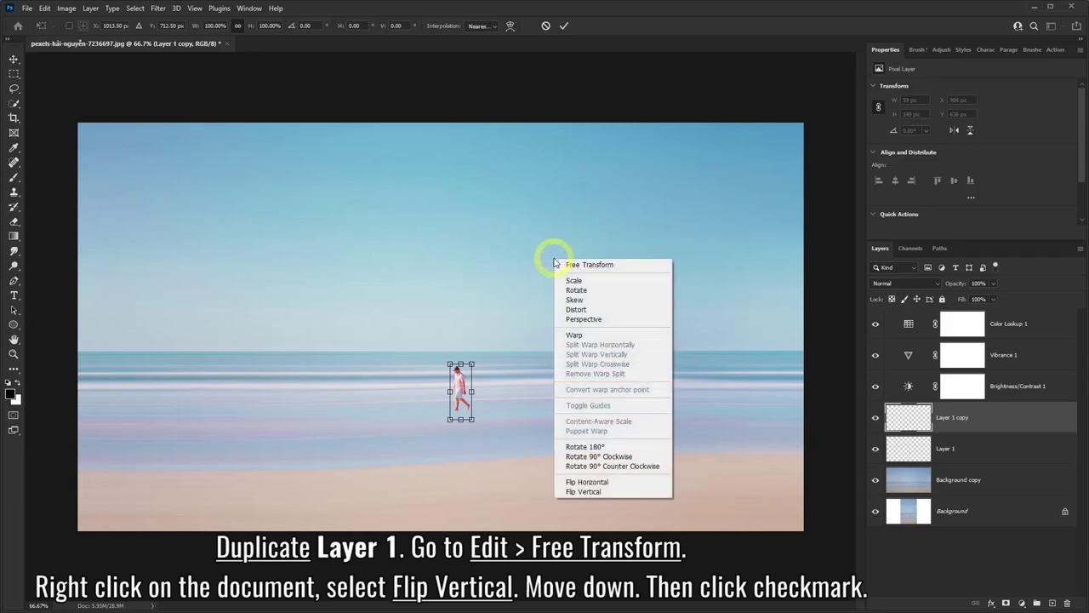
{"action": "left_click", "coordinate": [588, 492]}
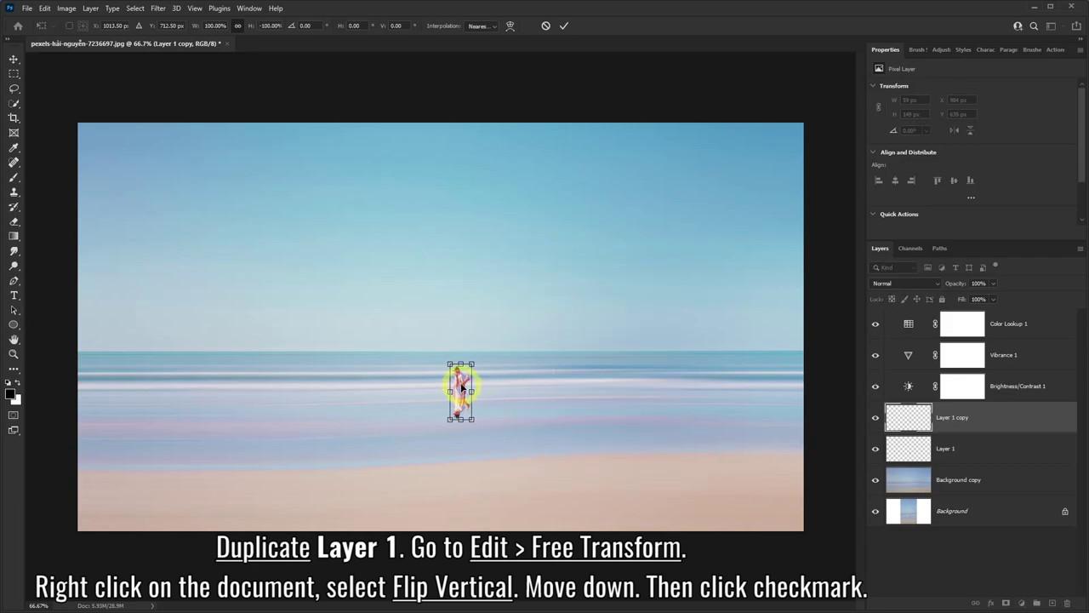
Position the flipped Layer 1 copy just below the walker's feet and commit the transform.
{"action": "left_click_drag", "start_coordinate": [462, 388], "coordinate": [465, 426]}
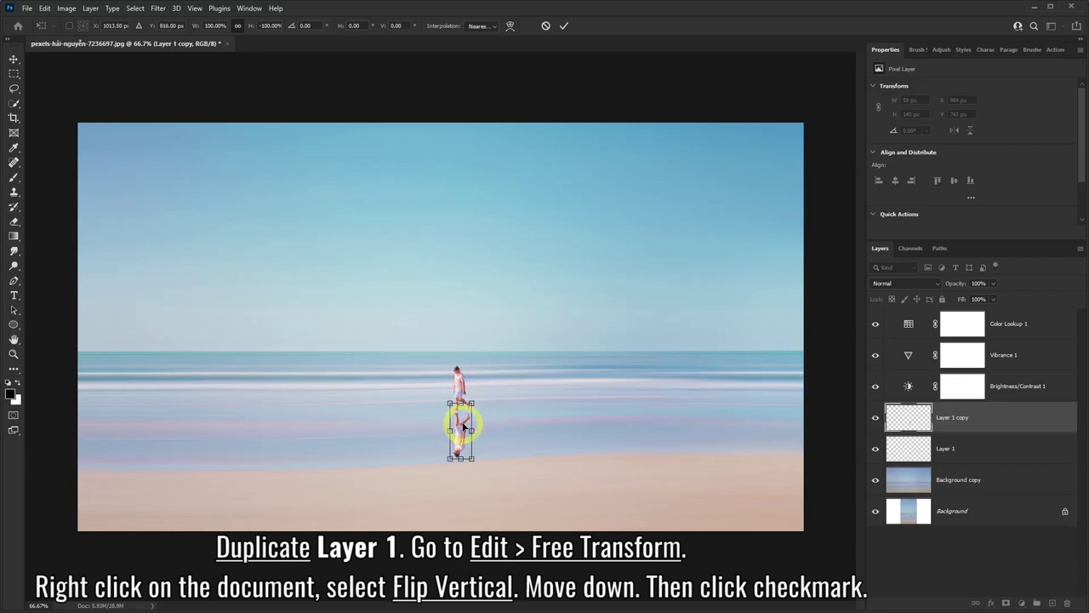
{"action": "scroll", "coordinate": [462, 423], "scroll_direction": "up", "scroll_amount": 3}
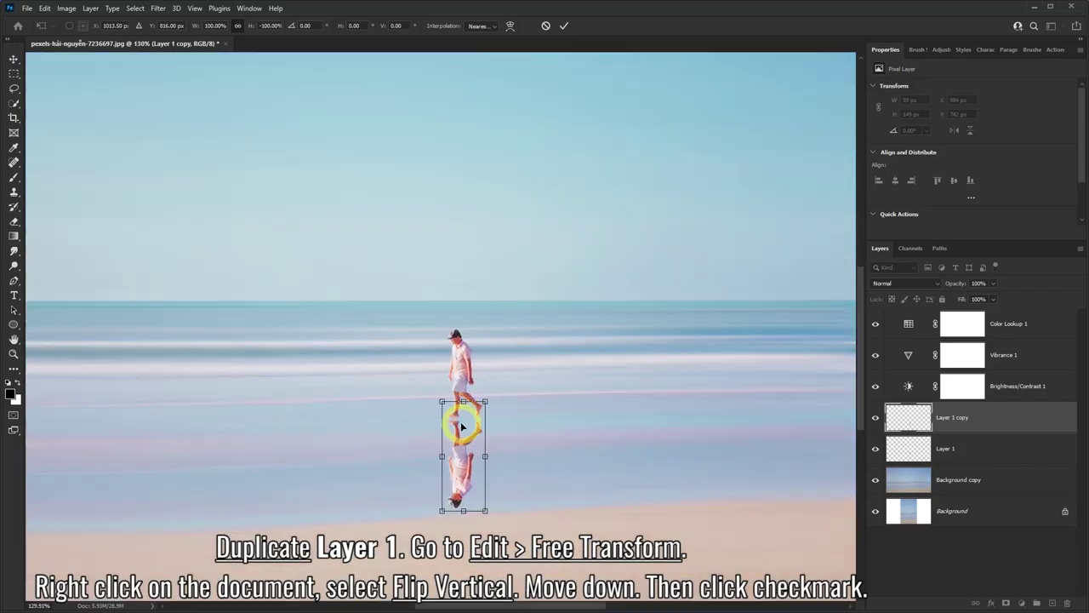
{"action": "scroll", "coordinate": [463, 434], "scroll_direction": "up", "scroll_amount": 2}
{"action": "left_click_drag", "start_coordinate": [462, 435], "coordinate": [466, 439]}
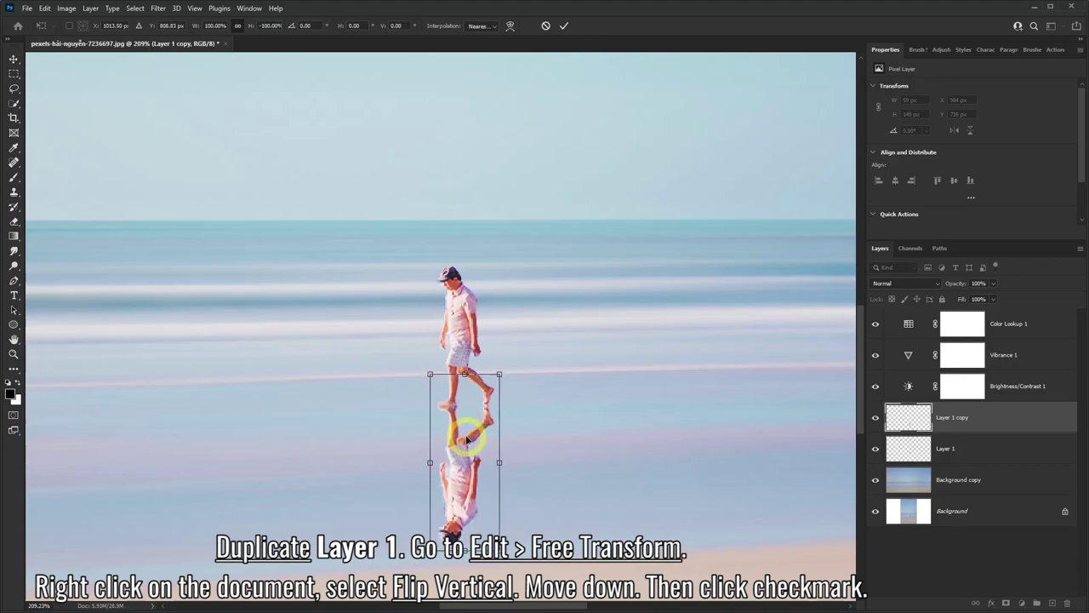
{"action": "left_click", "coordinate": [563, 26]}
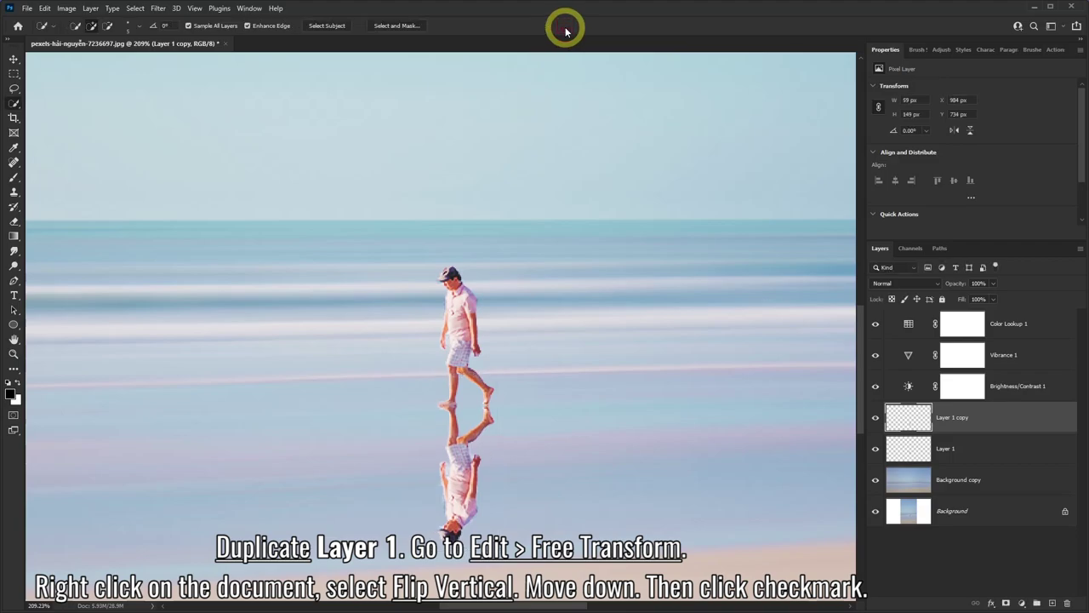
{"action": "scroll", "coordinate": [389, 388], "scroll_direction": "down", "scroll_amount": 1}
{"action": "scroll", "coordinate": [382, 401], "scroll_direction": "down", "scroll_amount": 2}
{"action": "scroll", "coordinate": [380, 401], "scroll_direction": "down", "scroll_amount": 1}
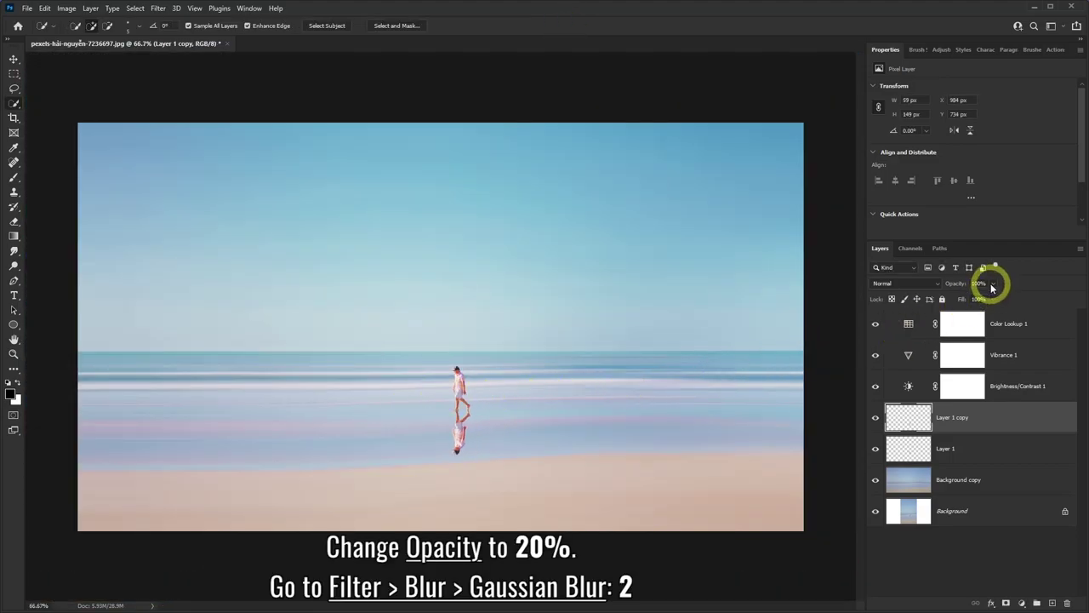
Fade Layer 1 copy to 20% opacity and soften it with a 2-pixel Gaussian Blur.
{"action": "left_click_drag", "start_coordinate": [993, 299], "coordinate": [962, 299]}
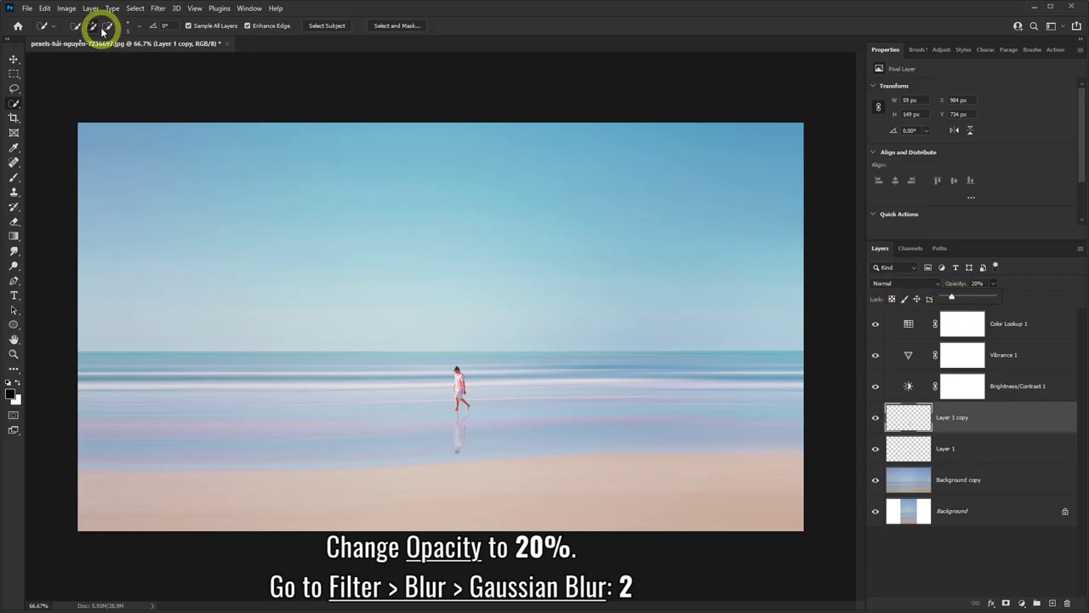
{"action": "left_click", "coordinate": [158, 8]}
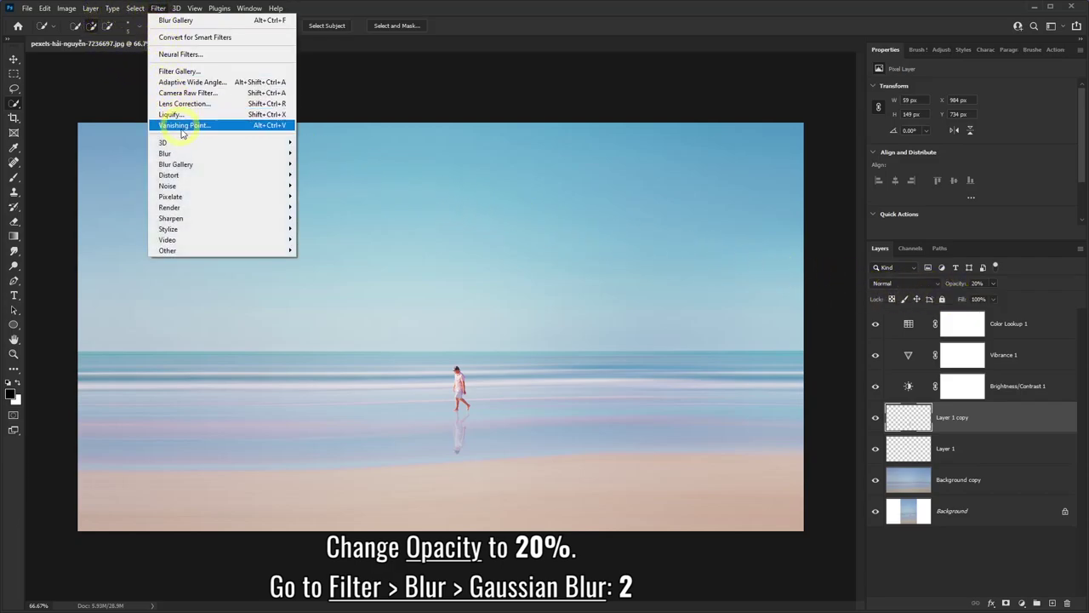
{"action": "mouse_move", "coordinate": [222, 154]}
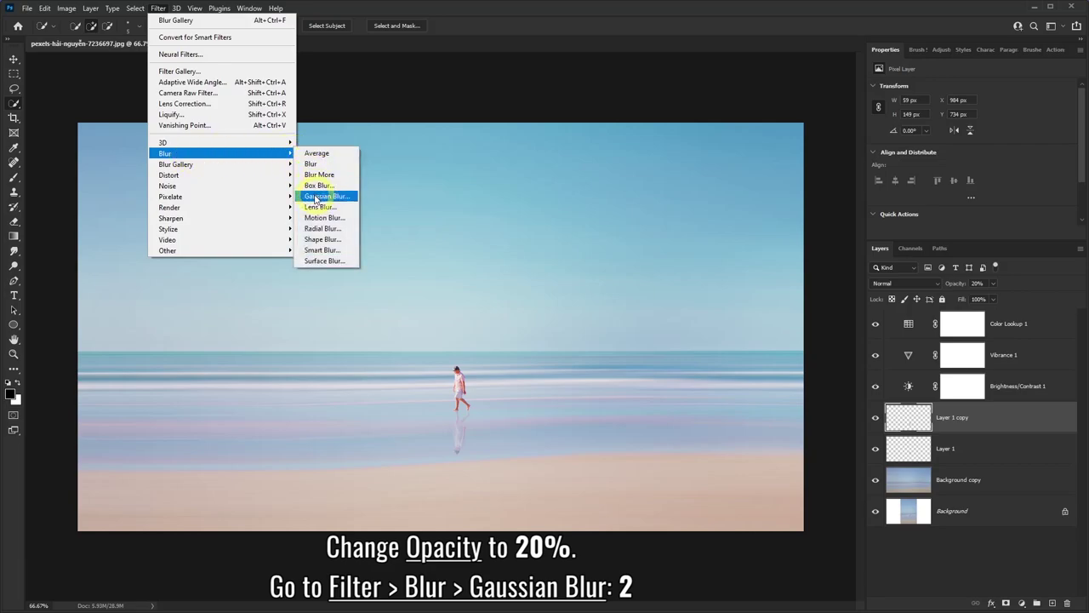
{"action": "left_click", "coordinate": [324, 197]}
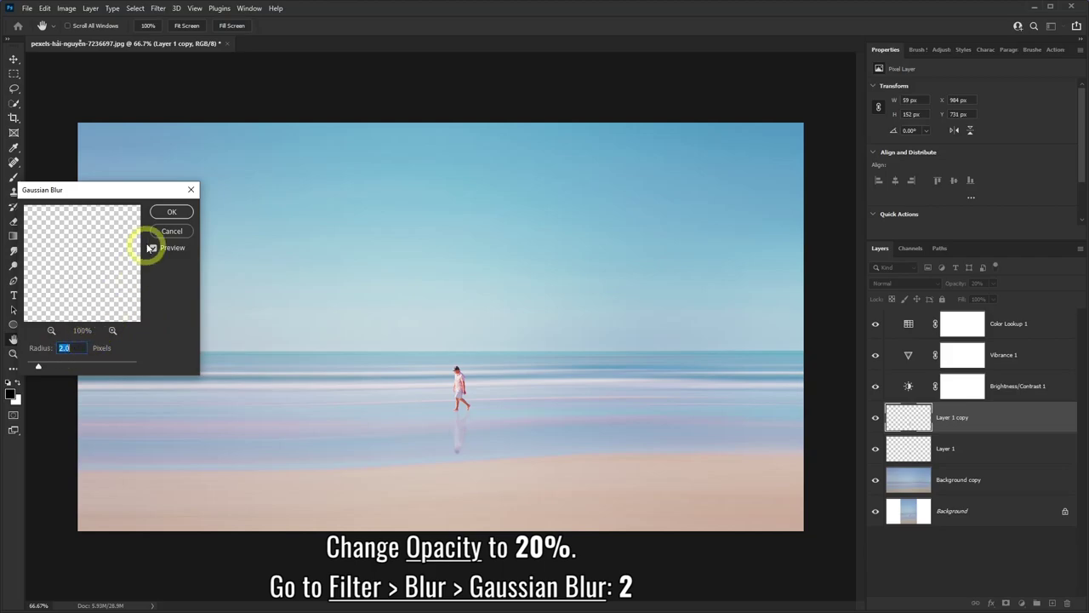
{"action": "left_click", "coordinate": [165, 213]}
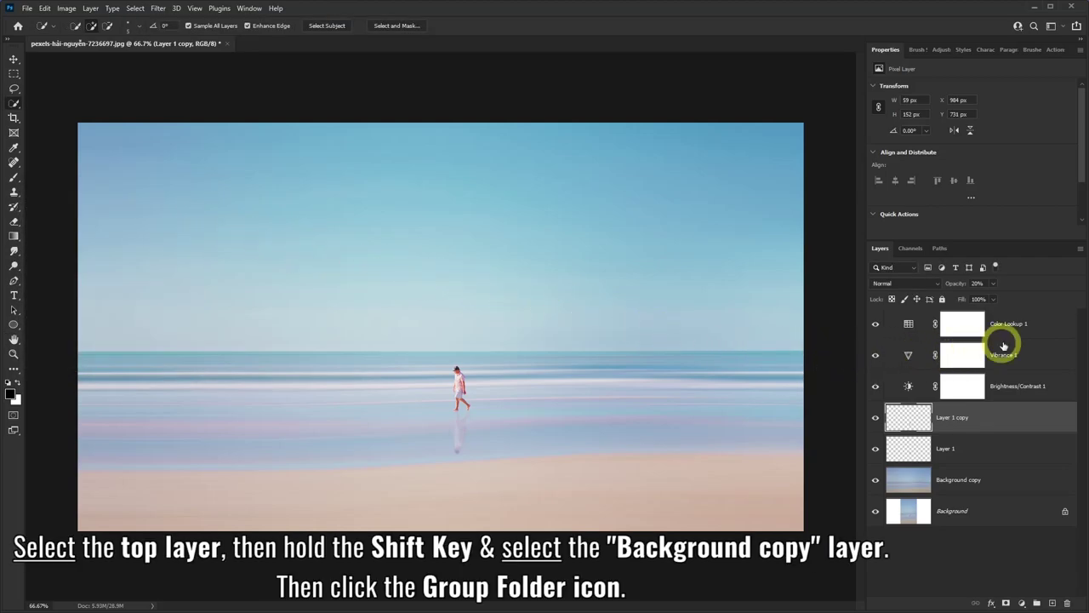
Group the layers from Color Lookup 1 down to Background copy into Group 1.
{"action": "left_click", "coordinate": [1034, 323]}
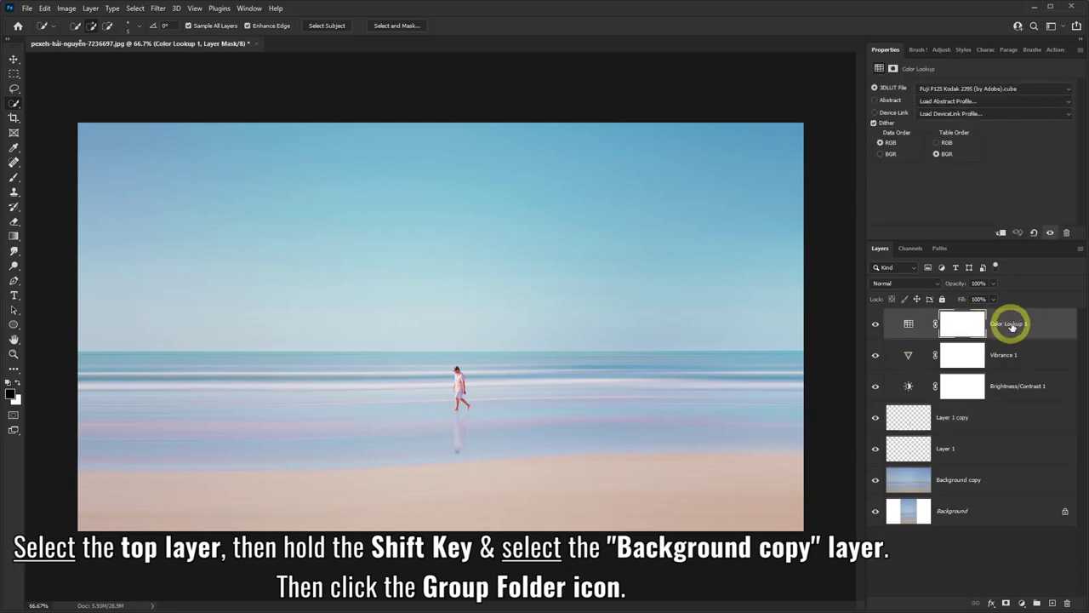
{"action": "left_click", "coordinate": [979, 476], "text": "shift"}
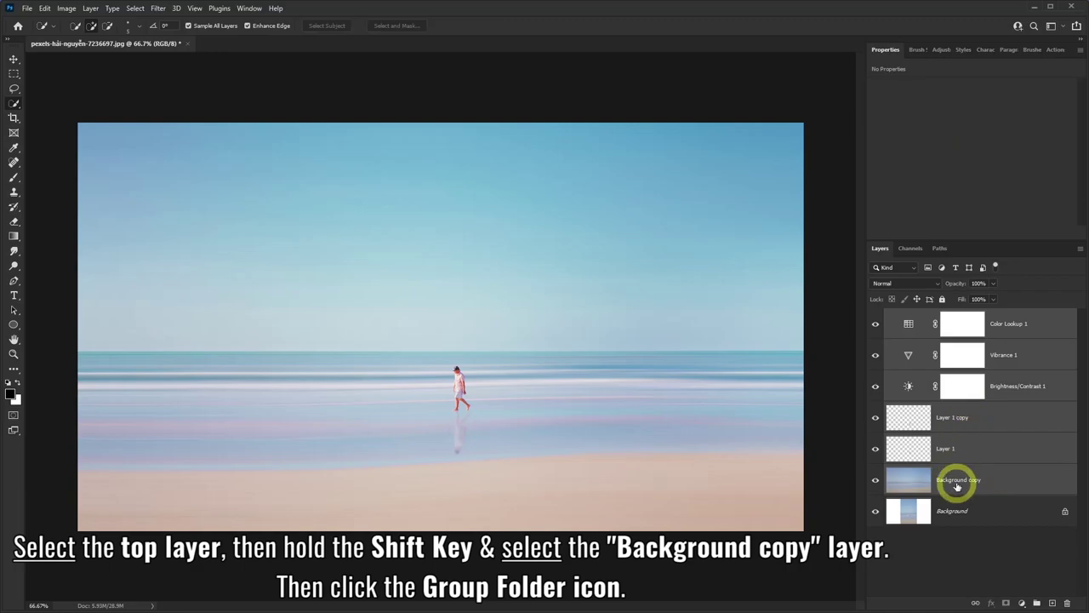
{"action": "left_click", "coordinate": [1037, 604]}
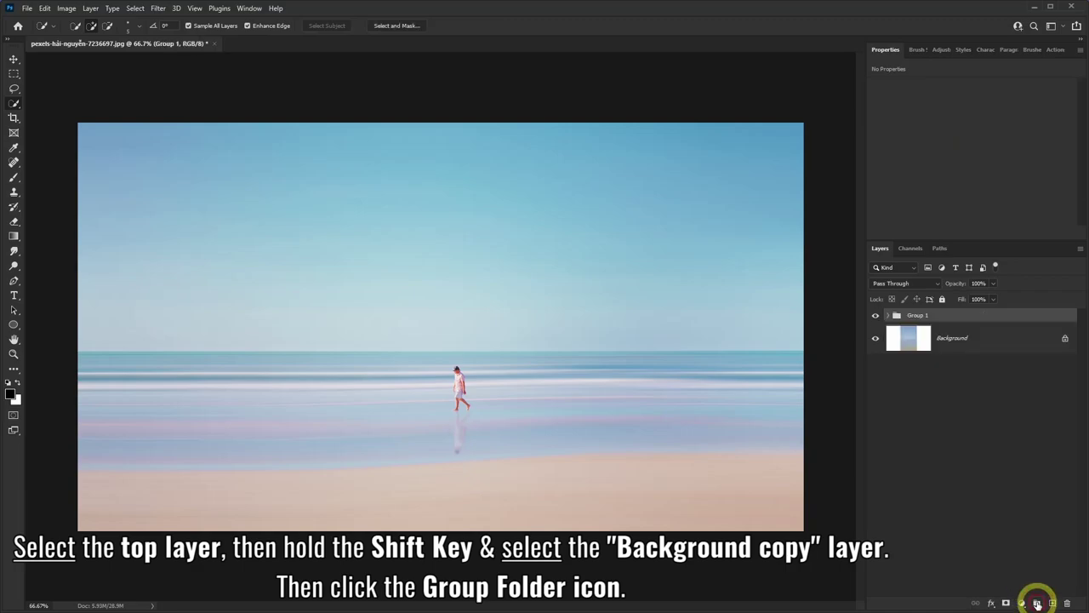
{"action": "left_click", "coordinate": [888, 316]}
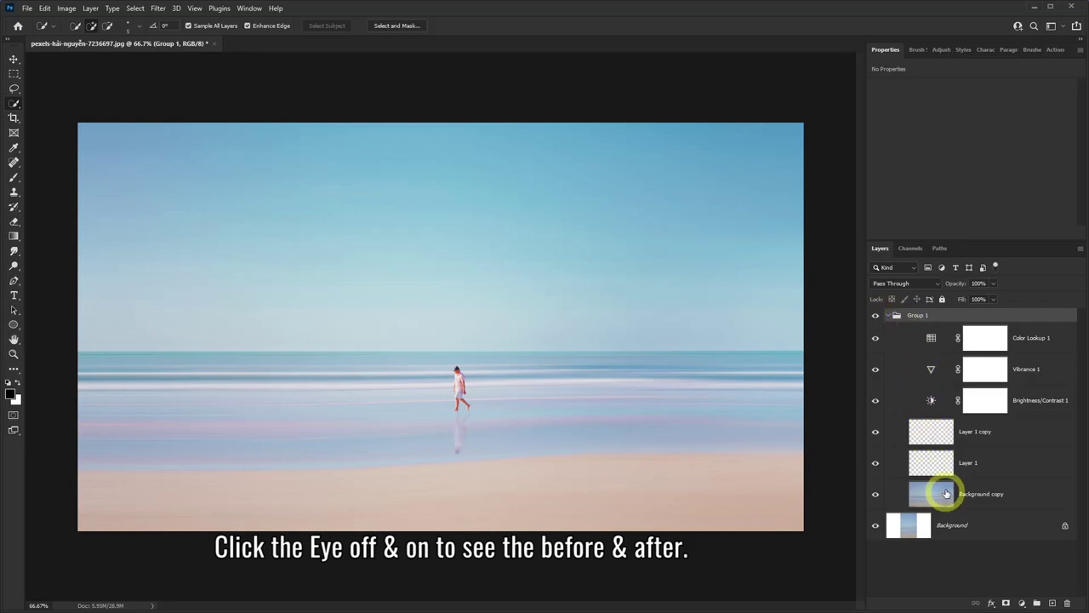
{"action": "left_click", "coordinate": [888, 316]}
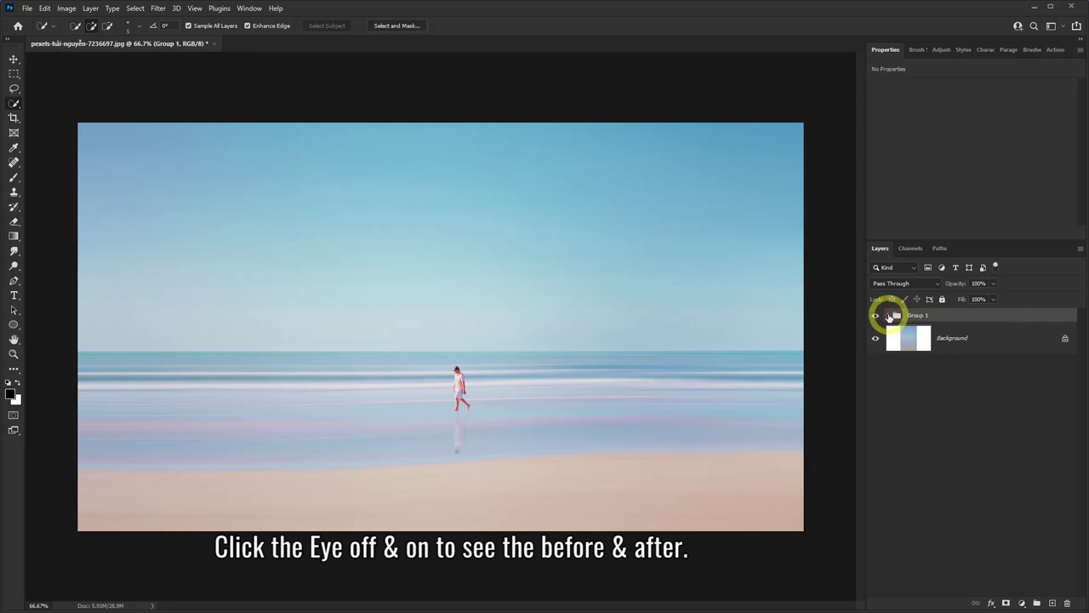
Toggle Group 1's visibility twice to compare the edit with the original photo.
{"action": "left_click", "coordinate": [875, 316]}
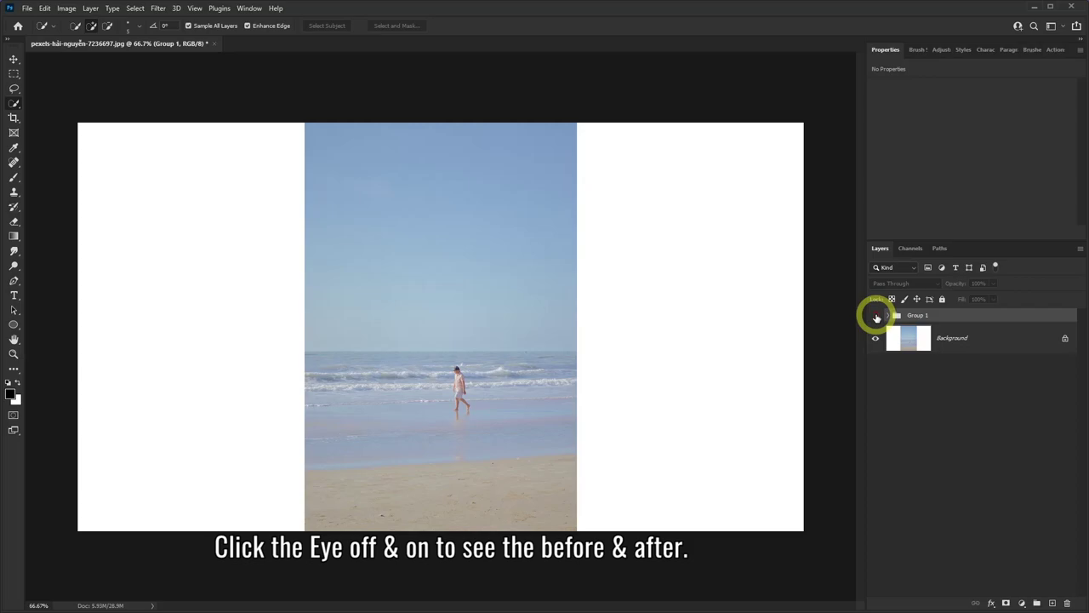
{"action": "left_click", "coordinate": [875, 315]}
{"action": "left_click", "coordinate": [876, 316]}
{"action": "left_click", "coordinate": [876, 316]}
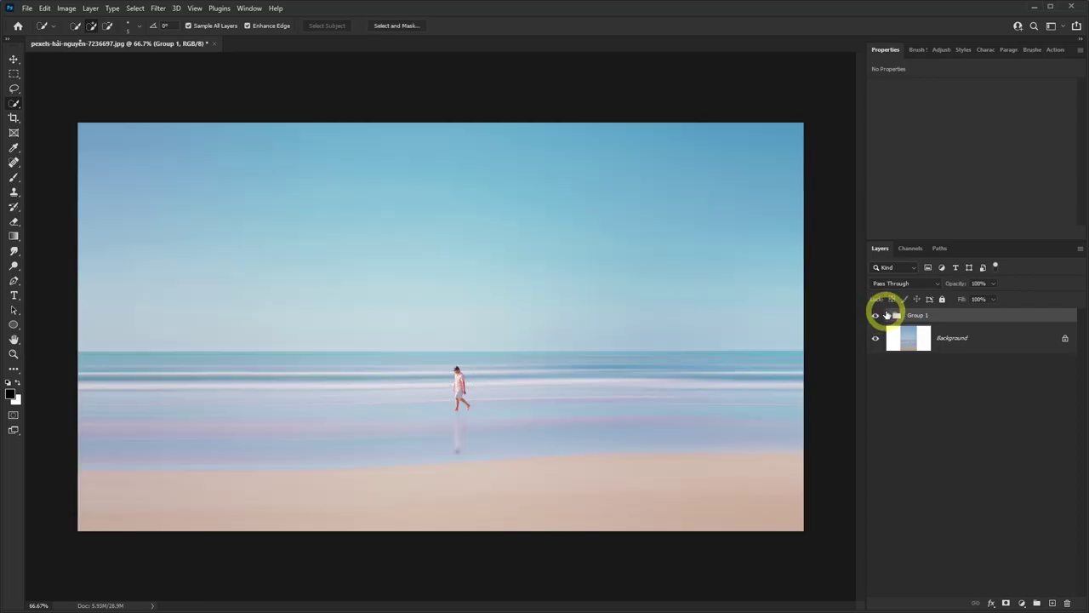
Review the Color Lookup 1, Vibrance 1 and Brightness/Contrast 1 settings inside Group 1.
{"action": "left_click", "coordinate": [888, 316]}
{"action": "left_click", "coordinate": [1026, 337]}
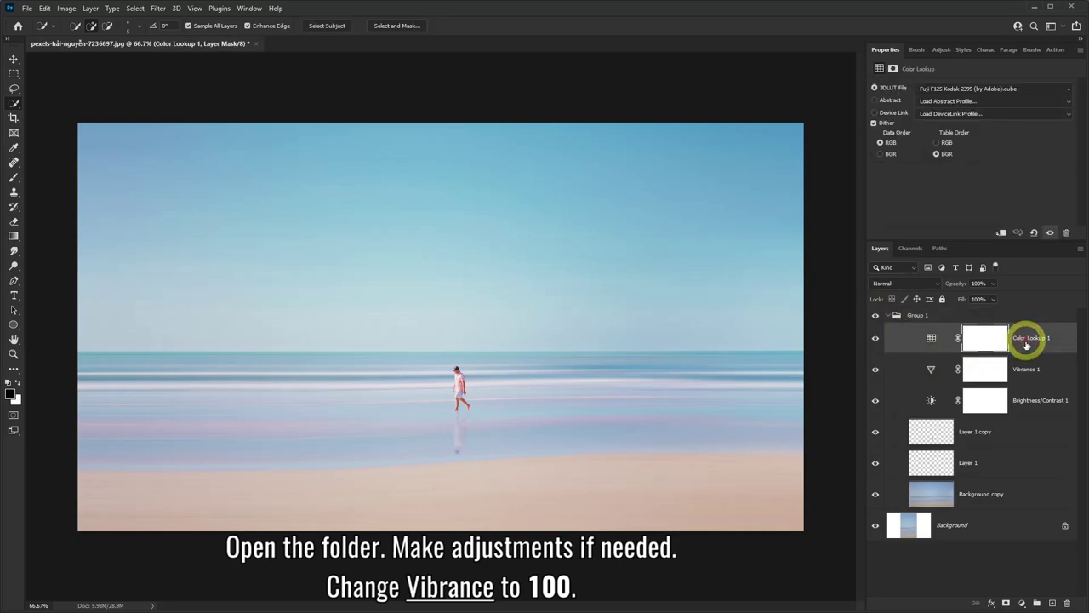
{"action": "left_click", "coordinate": [1026, 368]}
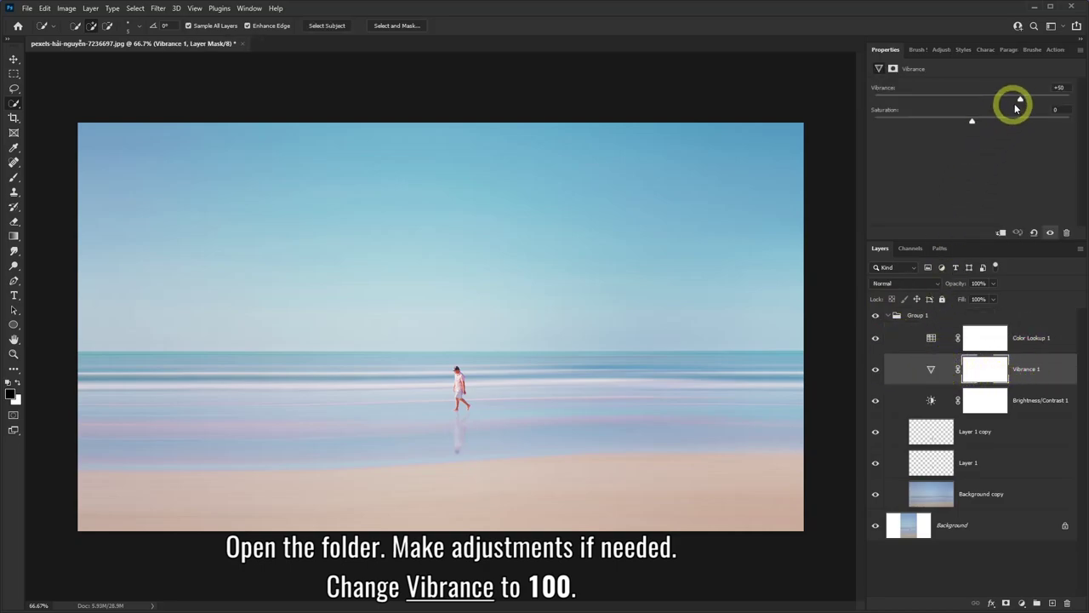
{"action": "left_click", "coordinate": [1030, 399]}
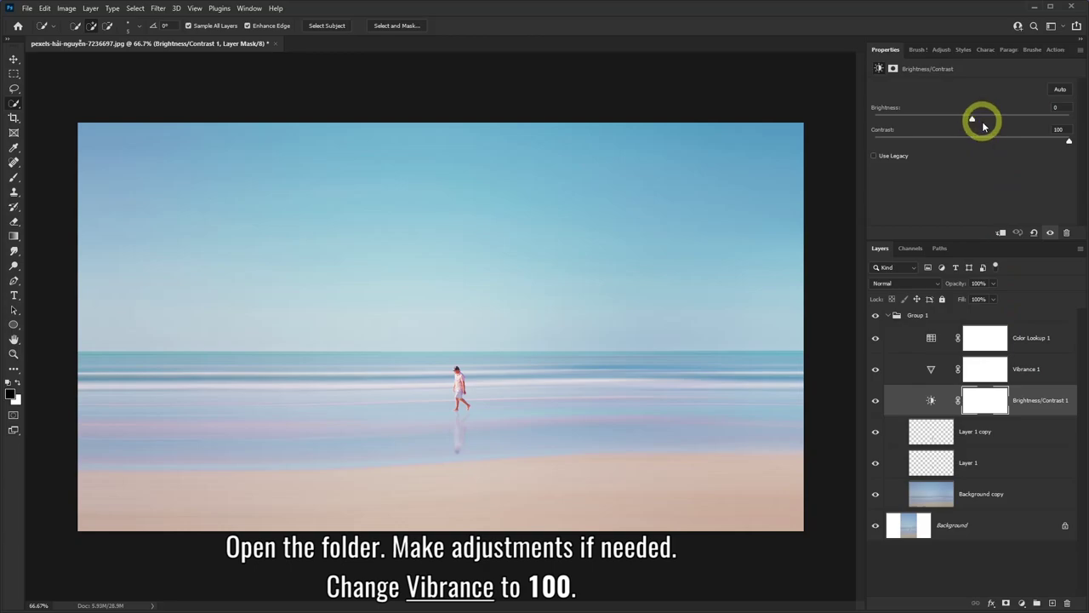
{"action": "left_click", "coordinate": [887, 315]}
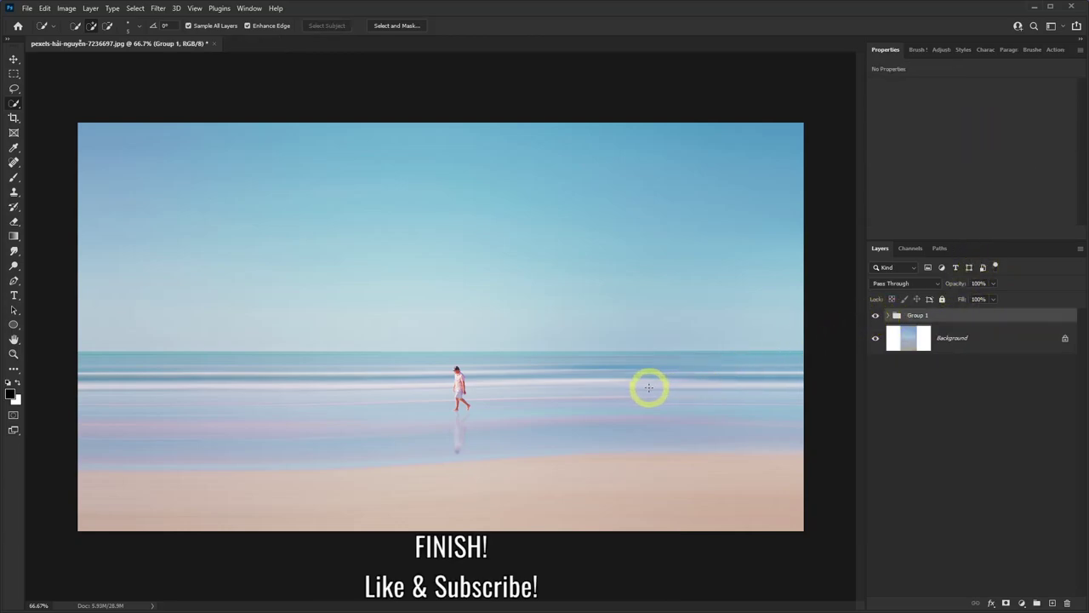